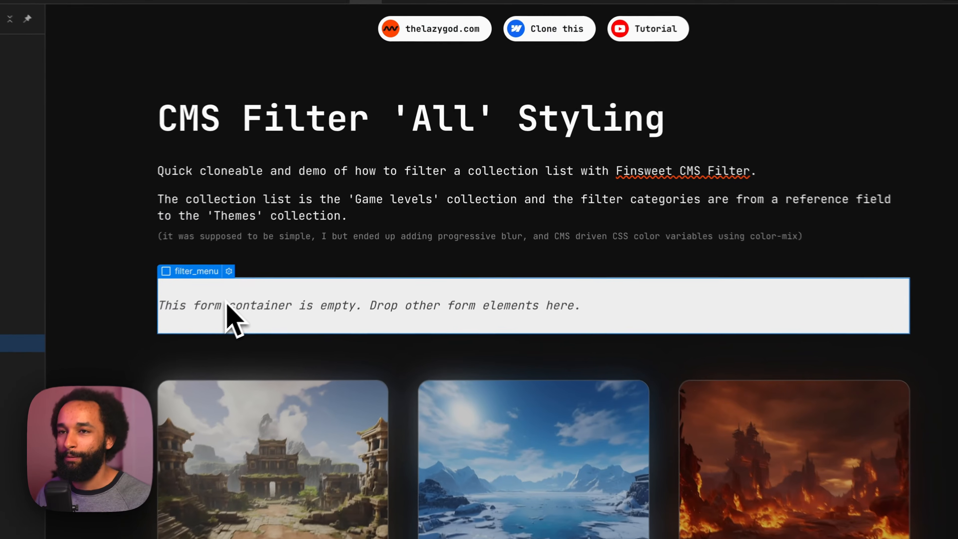
# Step: Add a Radio Button element inside the empty filter_menu form
pyautogui.press('super+e')
pyautogui.write('radio')
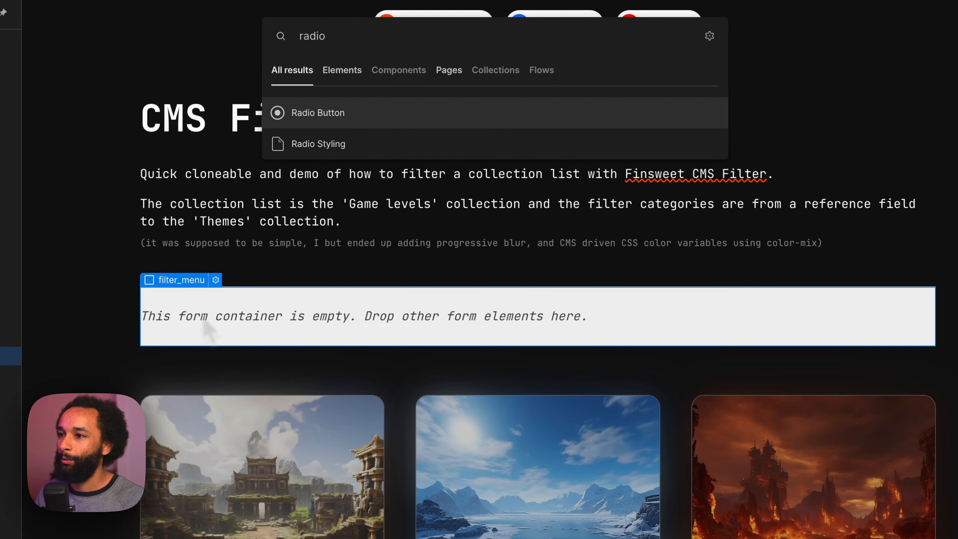
pyautogui.press('Return')
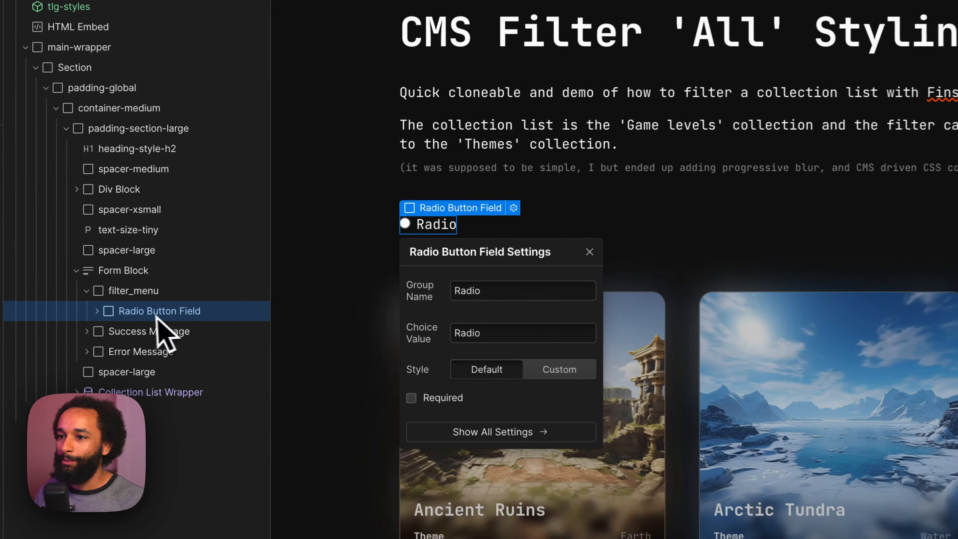
# Step: Apply the existing hide class to the Radio Button input inside the Radio Button Field
pyautogui.click(156, 314)
pyautogui.click(160, 298)
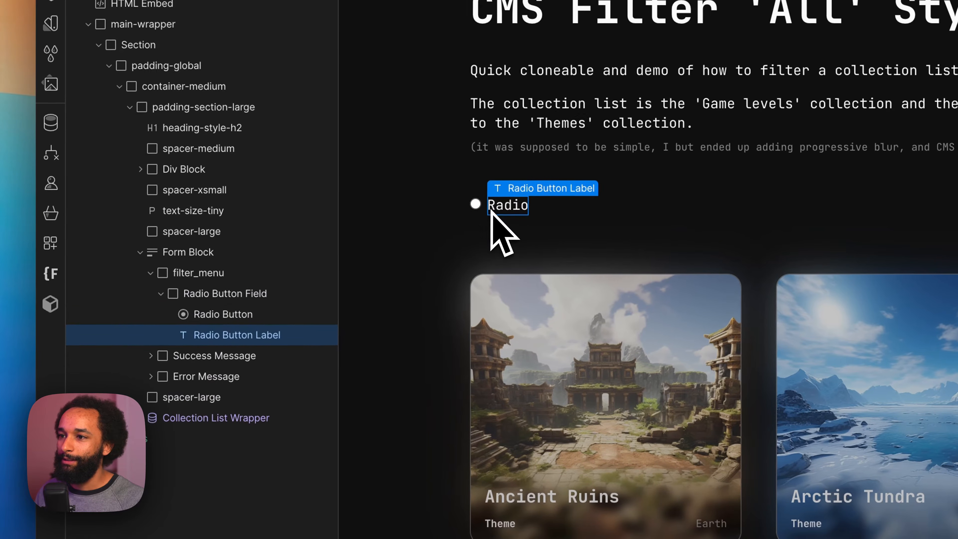
pyautogui.click(197, 293)
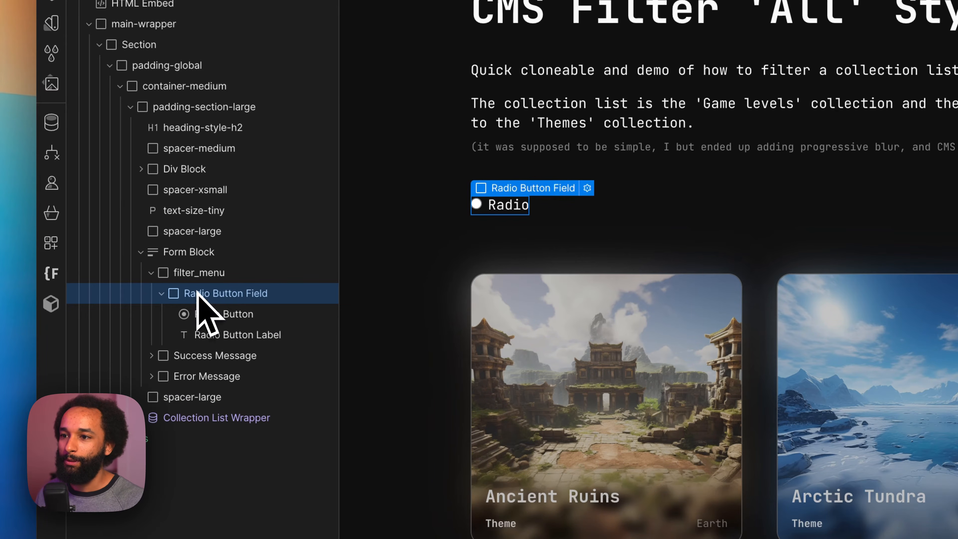
pyautogui.click(226, 315)
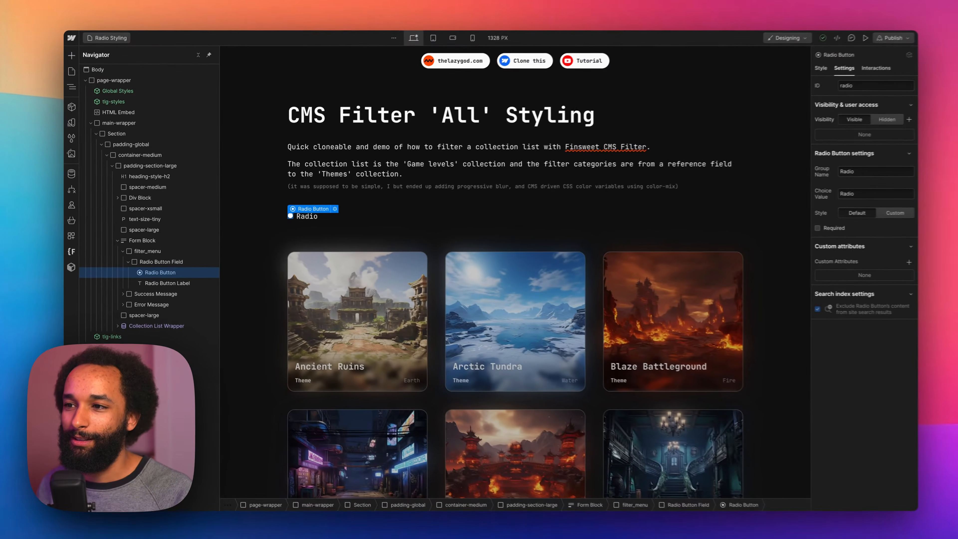
pyautogui.press('super+Return')
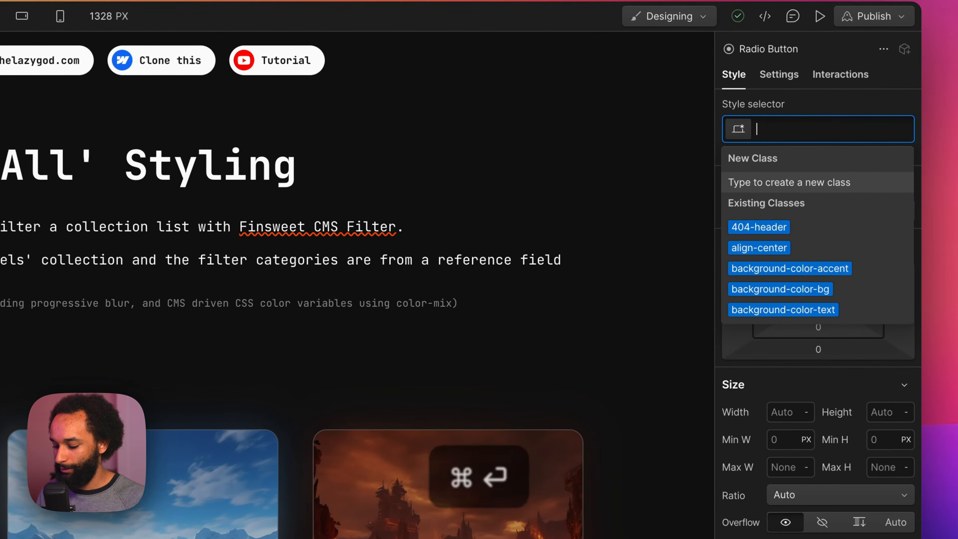
pyautogui.write('hide')
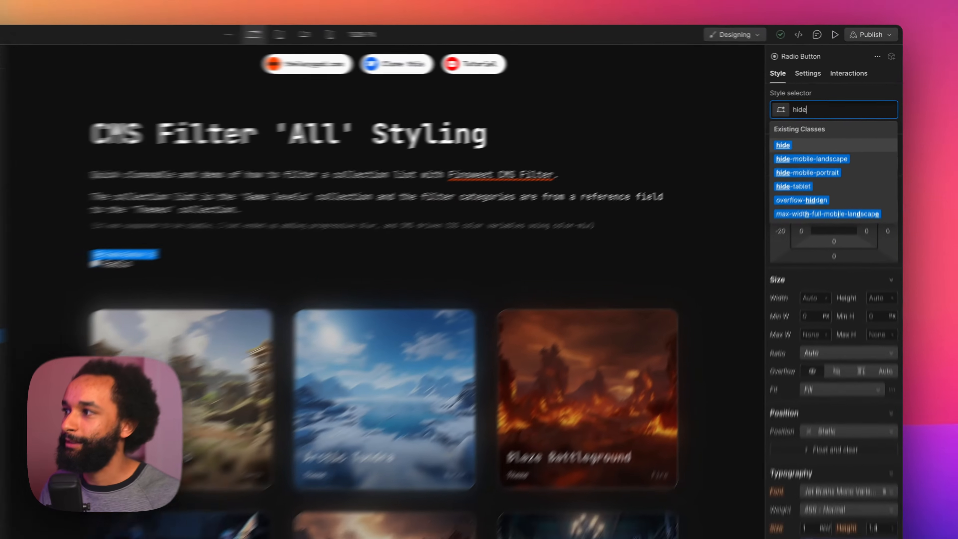
pyautogui.press('Return')
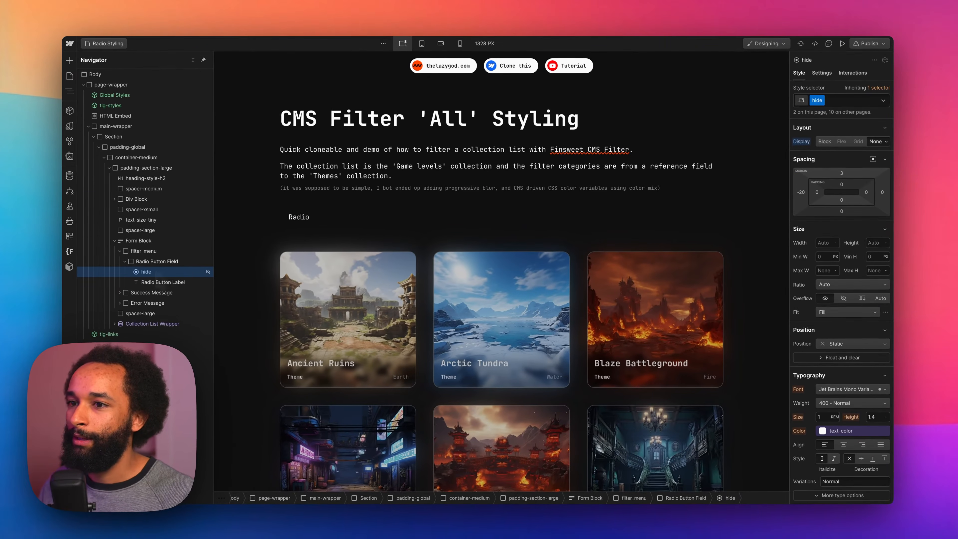
# Step: Change the Radio Button Label's text to "All"
pyautogui.click(151, 288)
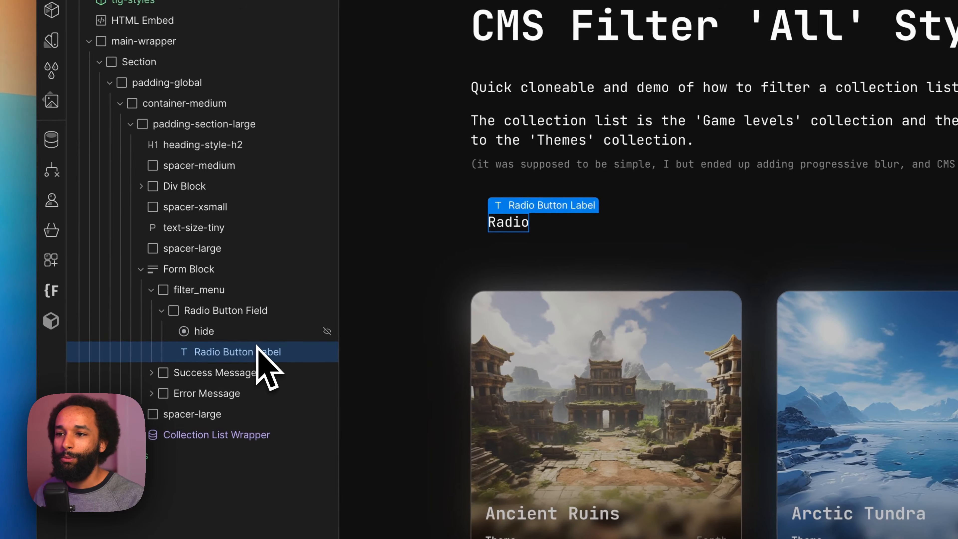
pyautogui.doubleClick(505, 224)
pyautogui.press('super+a')
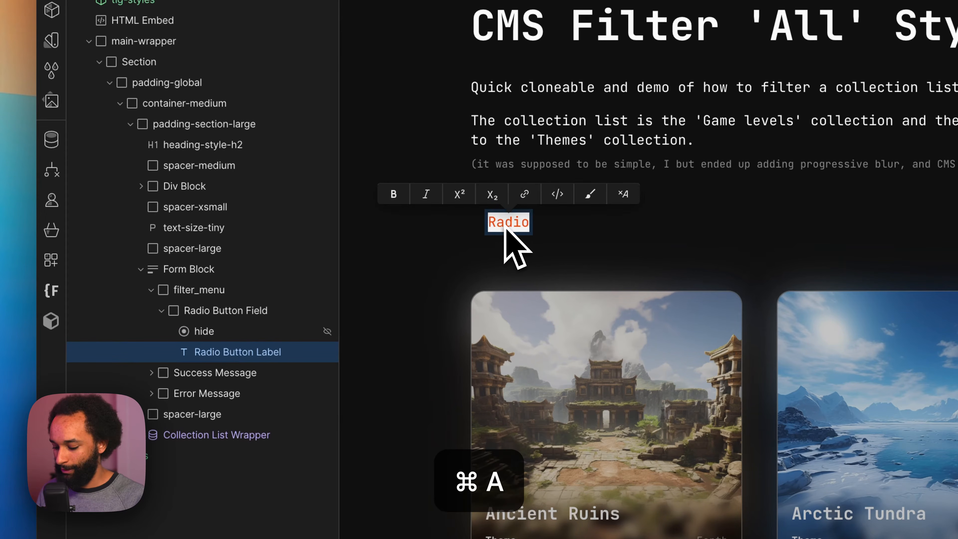
pyautogui.write('All')
pyautogui.press('Escape')
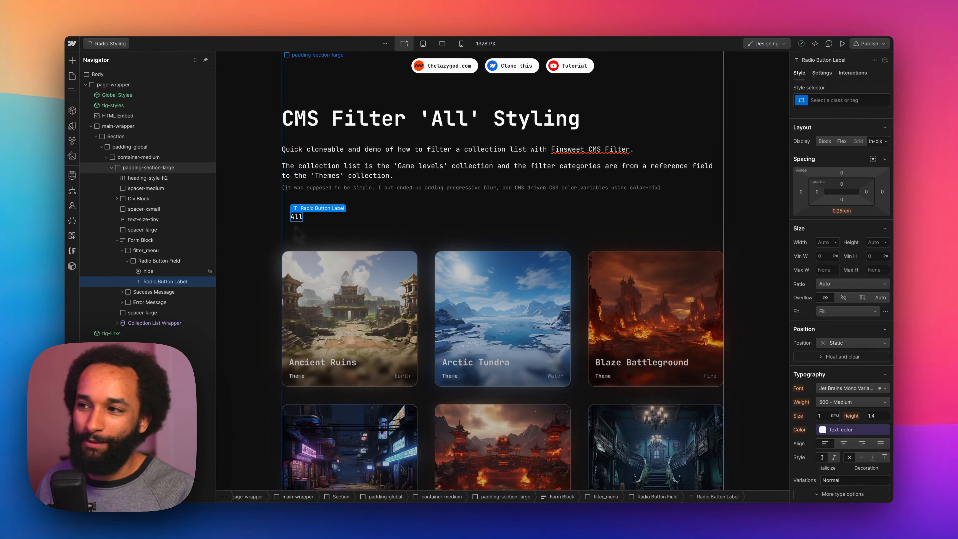
# Step: Add a custom attribute to the "All" radio label using the copied content
pyautogui.press('d')
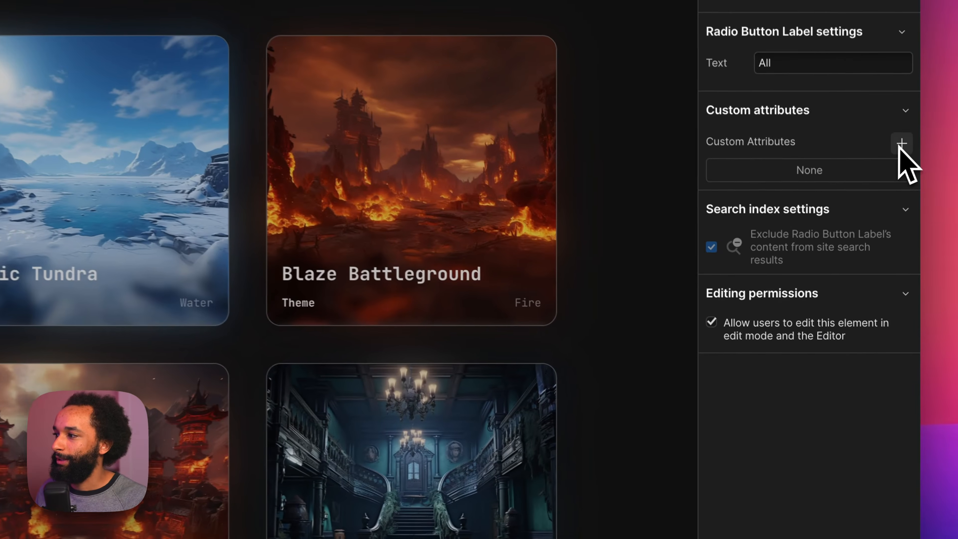
pyautogui.click(901, 145)
pyautogui.write('fs-cmsfilter-field')
pyautogui.click(814, 234)
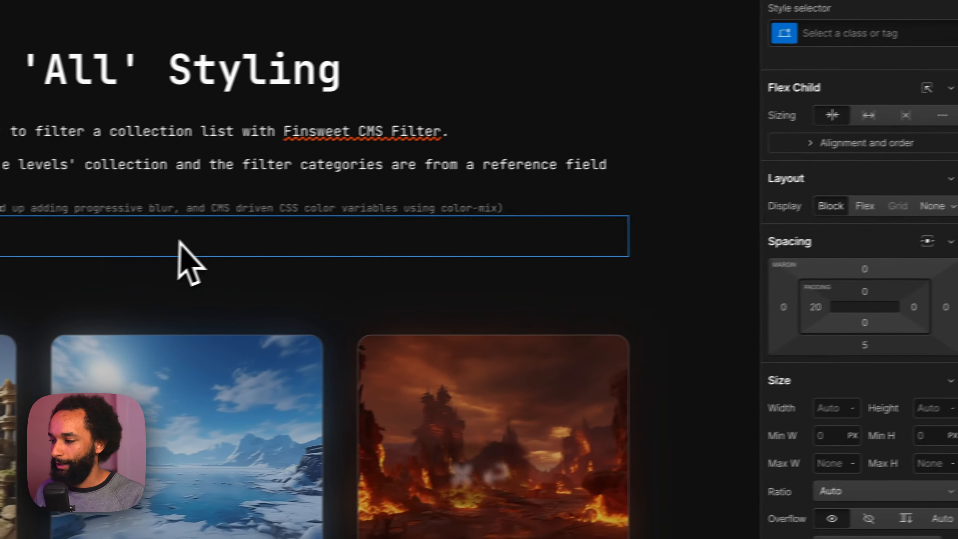
# Step: Create the class radio-filter on the Radio Button Field
pyautogui.press('super+Return')
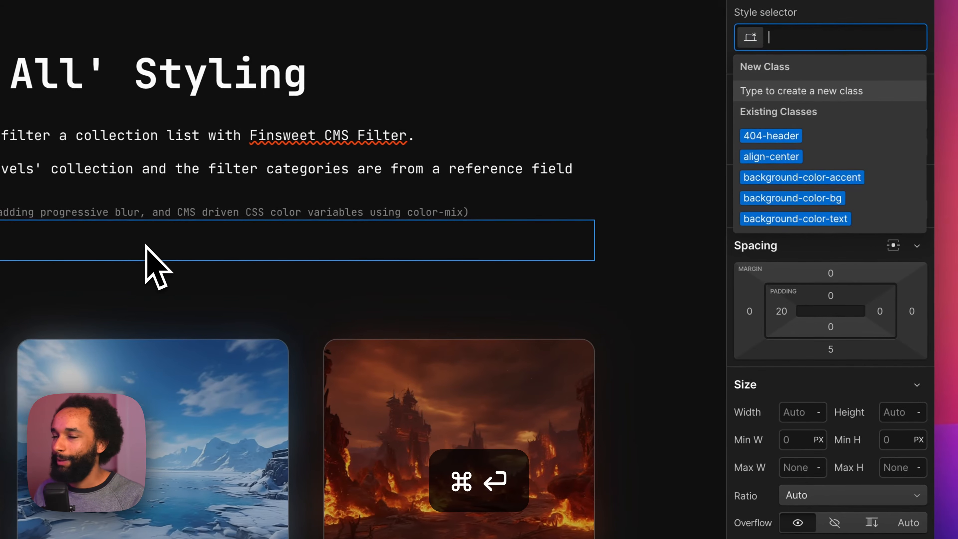
pyautogui.write('radio-filter')
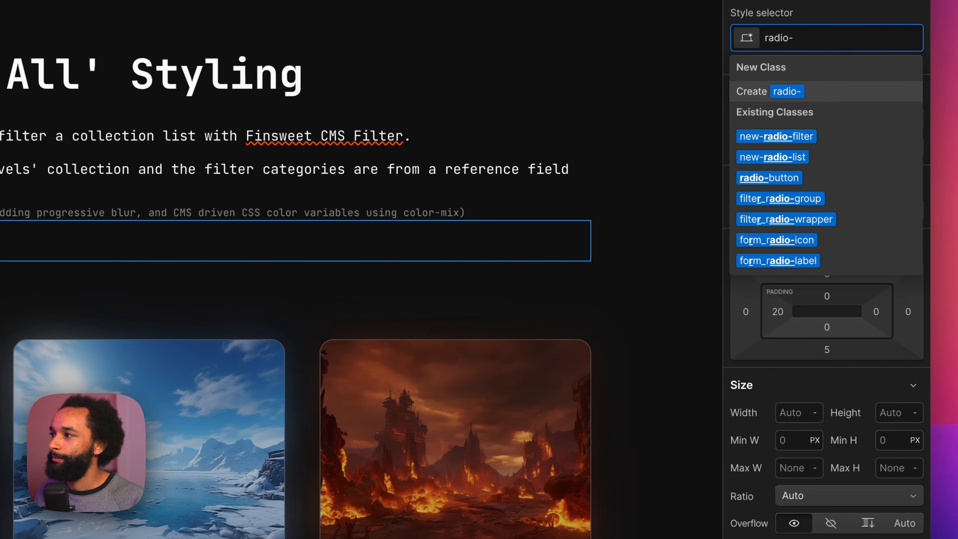
pyautogui.press('Return')
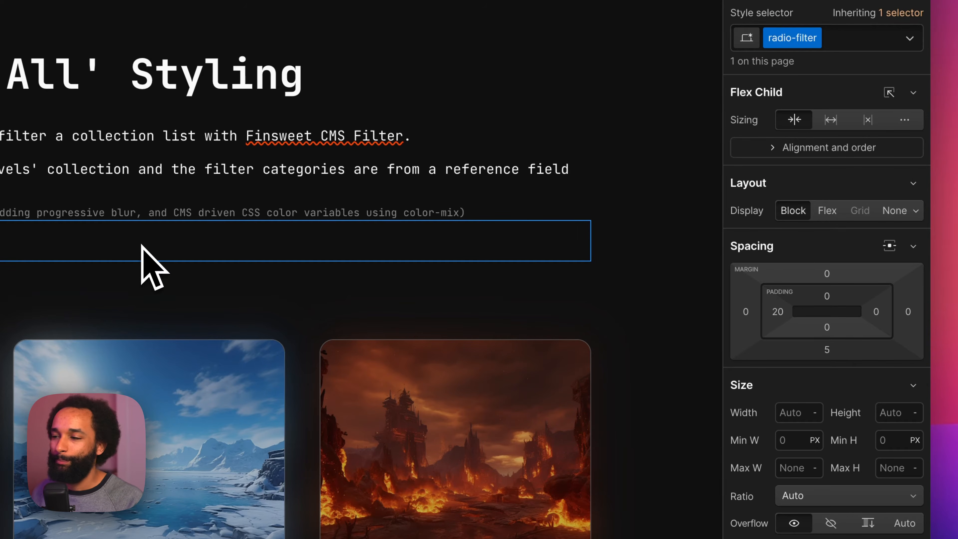
# Step: Set the radio-filter padding to 1rem on the sides and 0.25rem above and below, and its bottom margin to 0
pyautogui.click(777, 317)
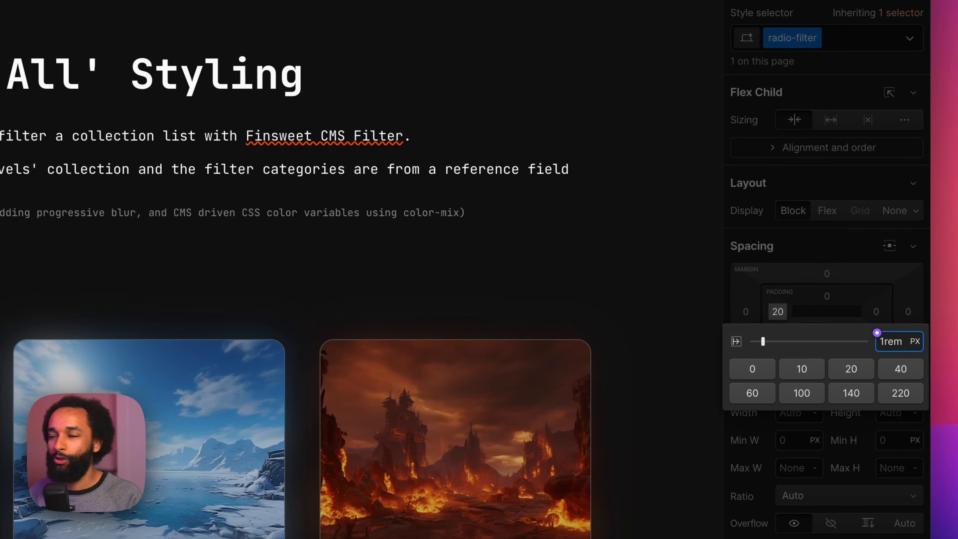
pyautogui.hotkey('shift', 'alt', 'Return')
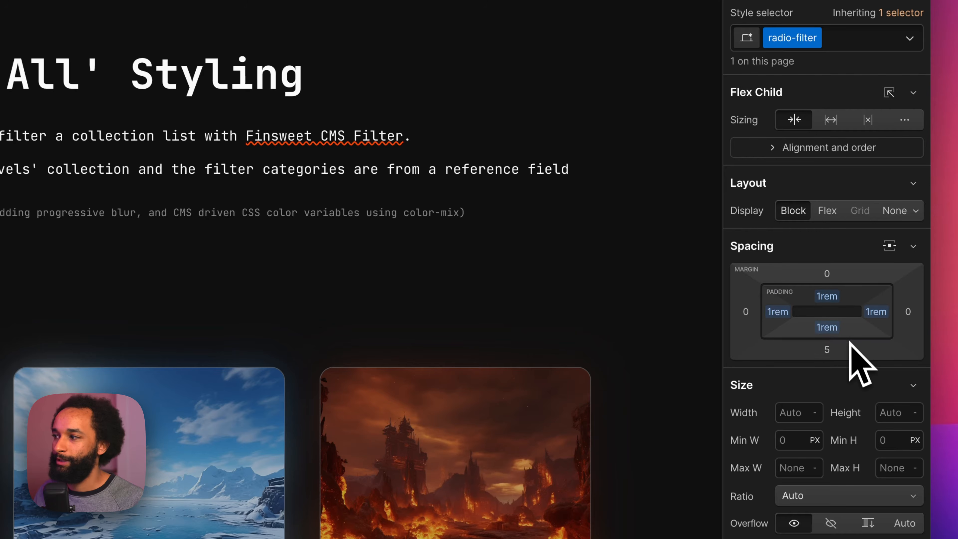
pyautogui.click(833, 332)
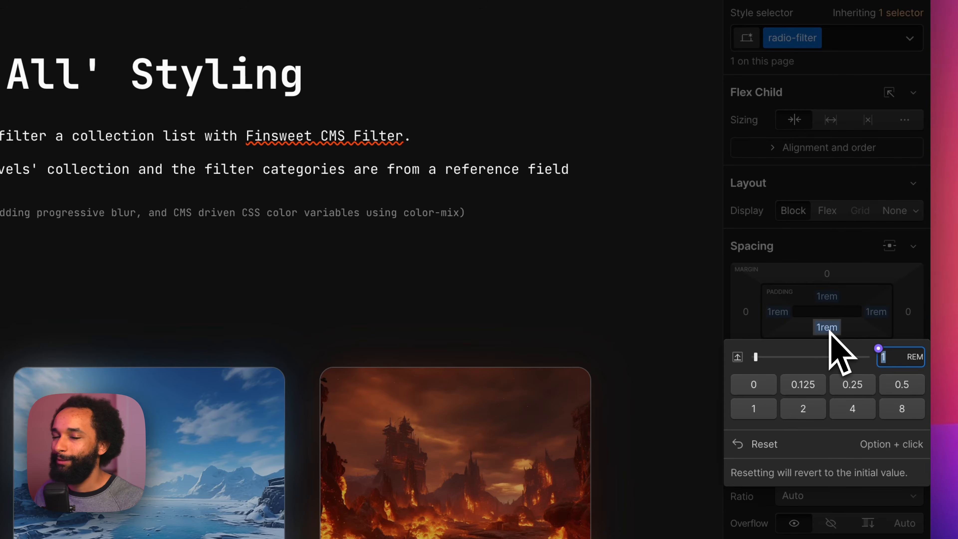
pyautogui.keyDown('alt'); pyautogui.click(853, 384); pyautogui.keyUp('alt')
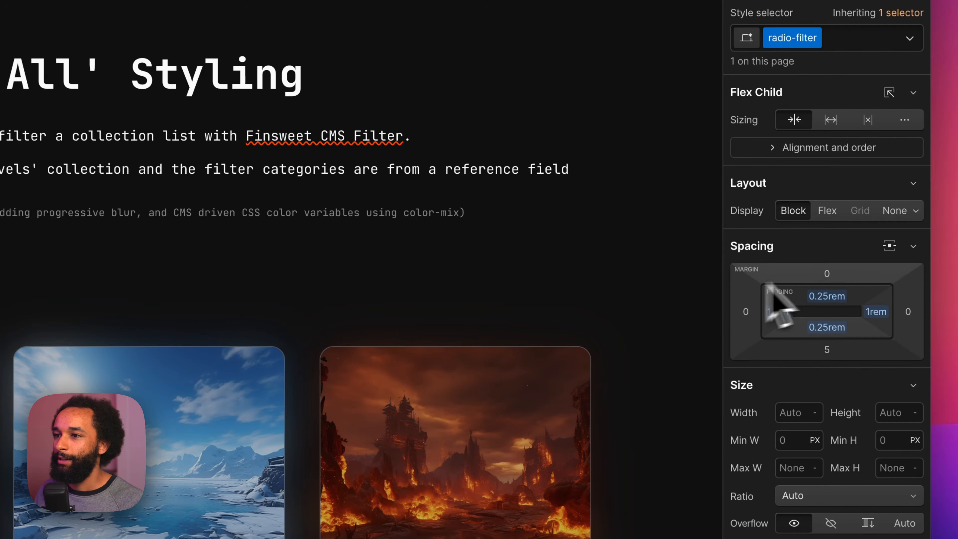
pyautogui.click(826, 350)
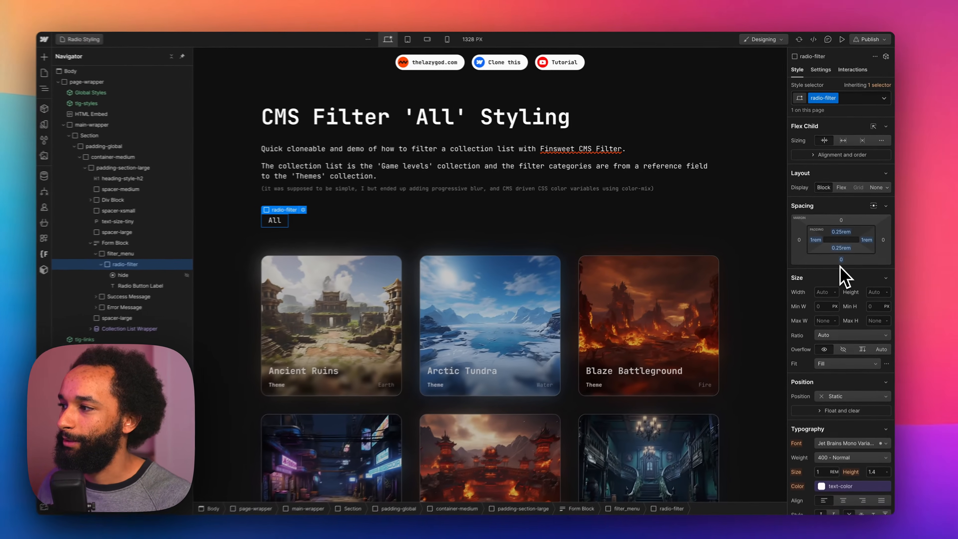
# Step: Give radio-filter a solid 1 px white border with a 1rem corner radius
pyautogui.scroll(-10, 835, 380)
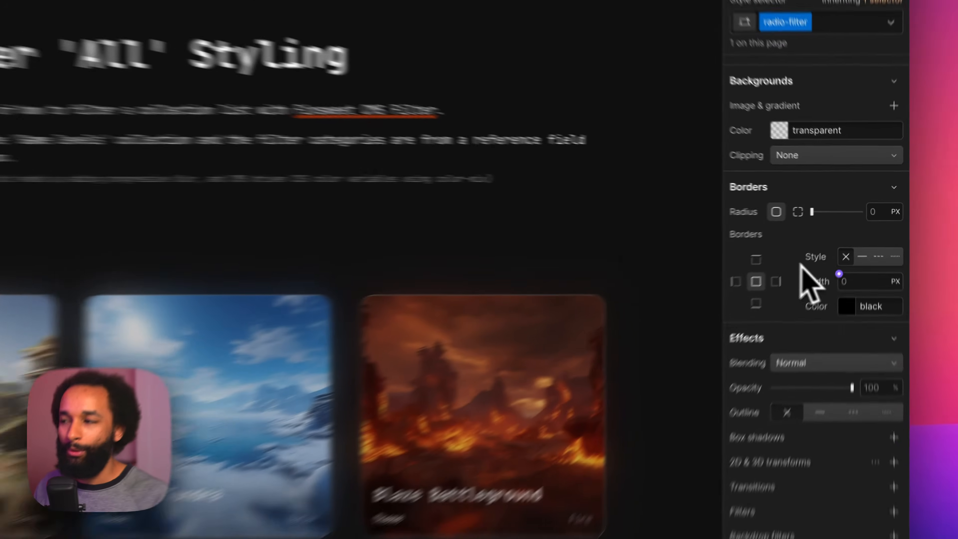
pyautogui.click(869, 245)
pyautogui.press('Up')
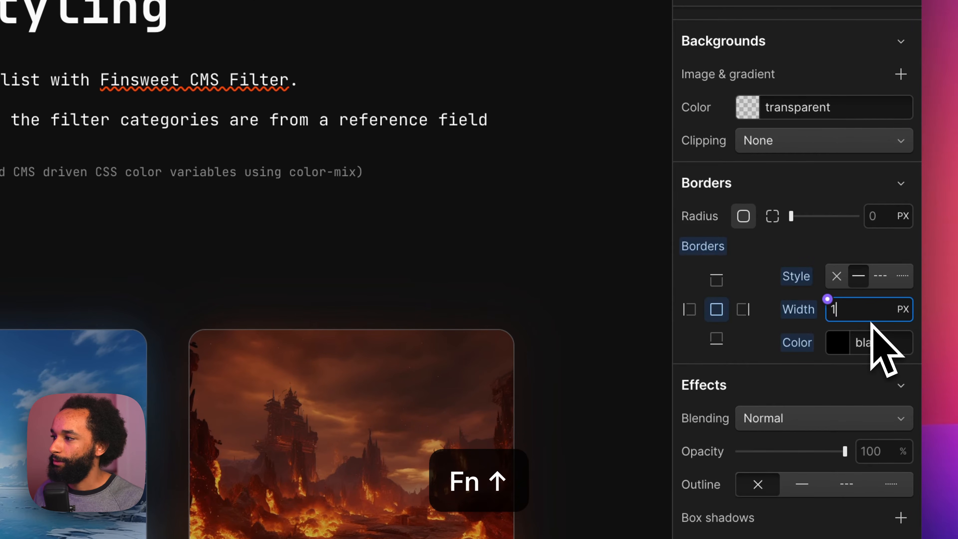
pyautogui.click(870, 344)
pyautogui.write('white')
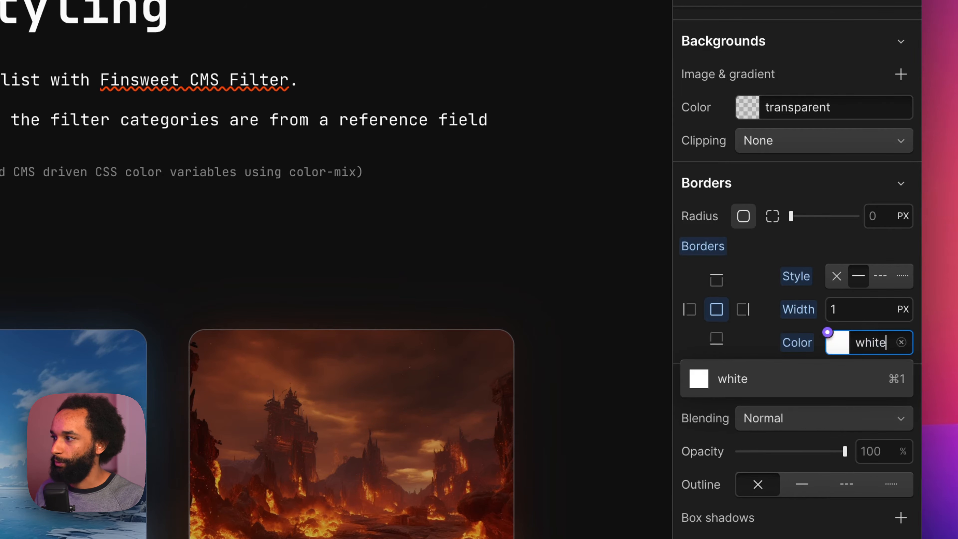
pyautogui.press('Return')
pyautogui.click(880, 222)
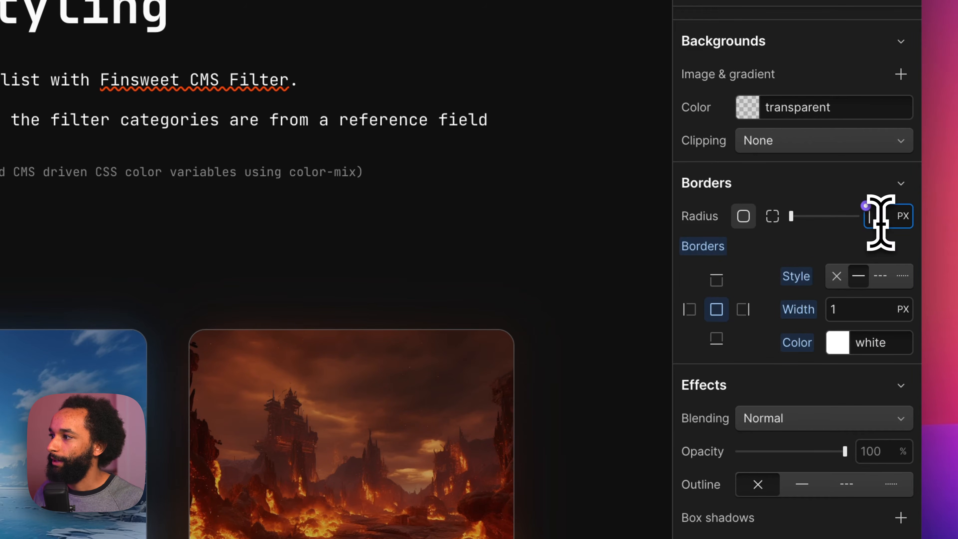
pyautogui.write('1rem')
pyautogui.press('Return')
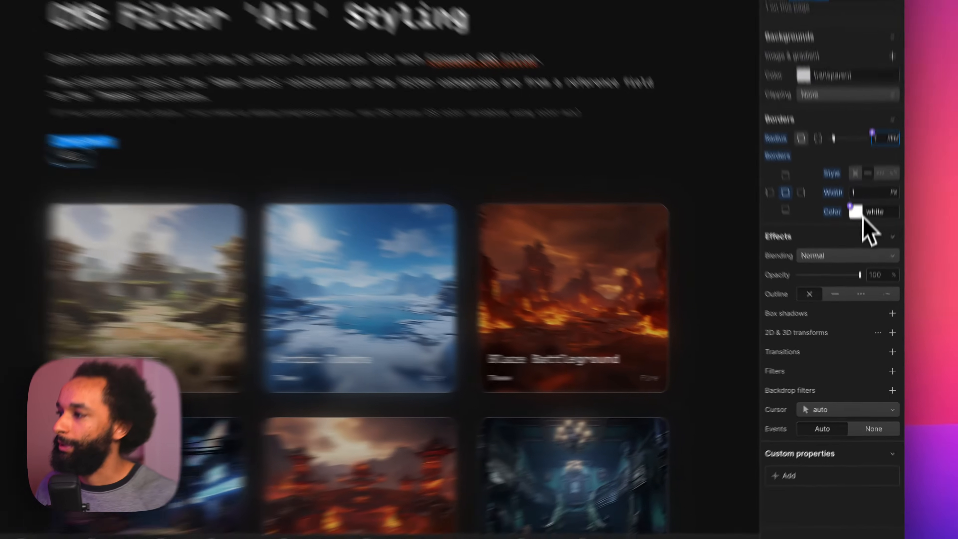
# Step: Reduce the radio-filter border color's alpha to 20
pyautogui.click(858, 259)
pyautogui.click(899, 351)
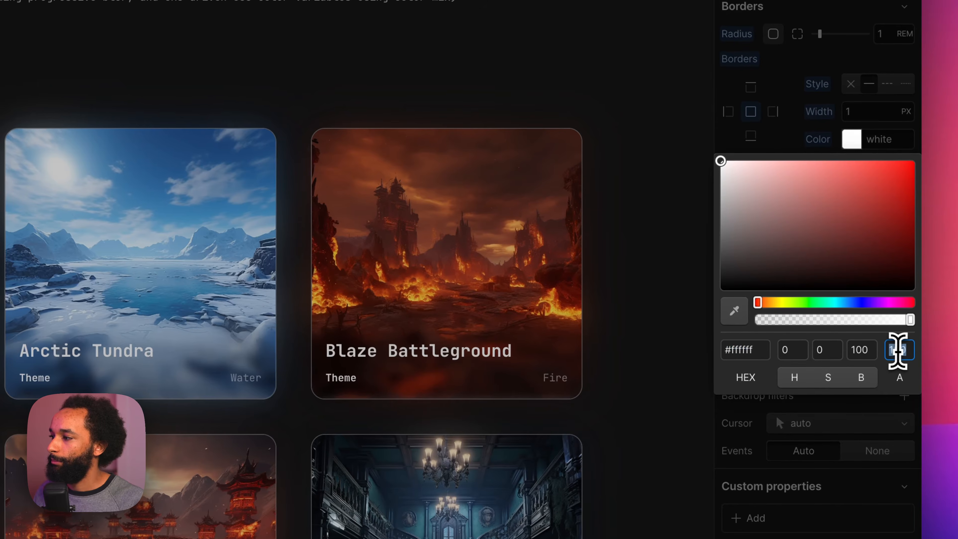
pyautogui.press('super+a')
pyautogui.write('20')
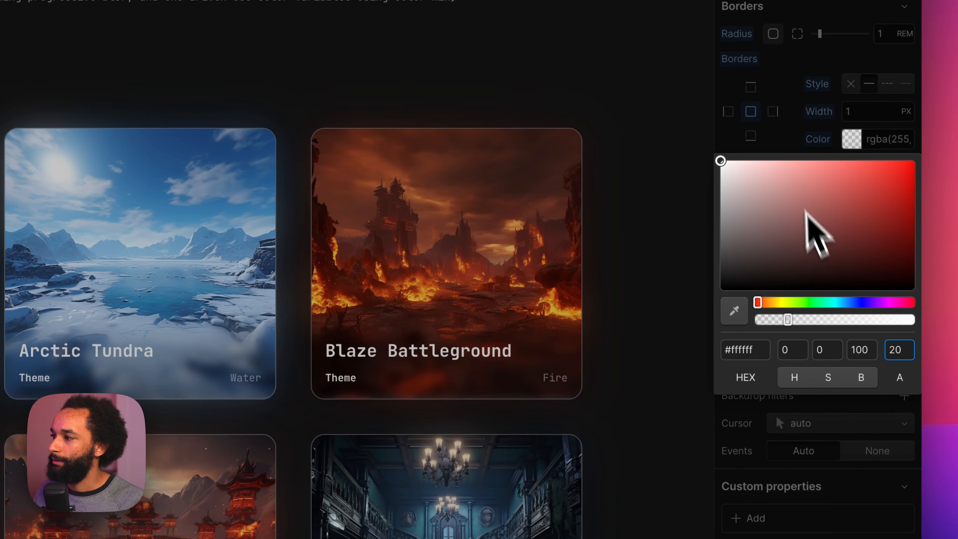
pyautogui.click(790, 150)
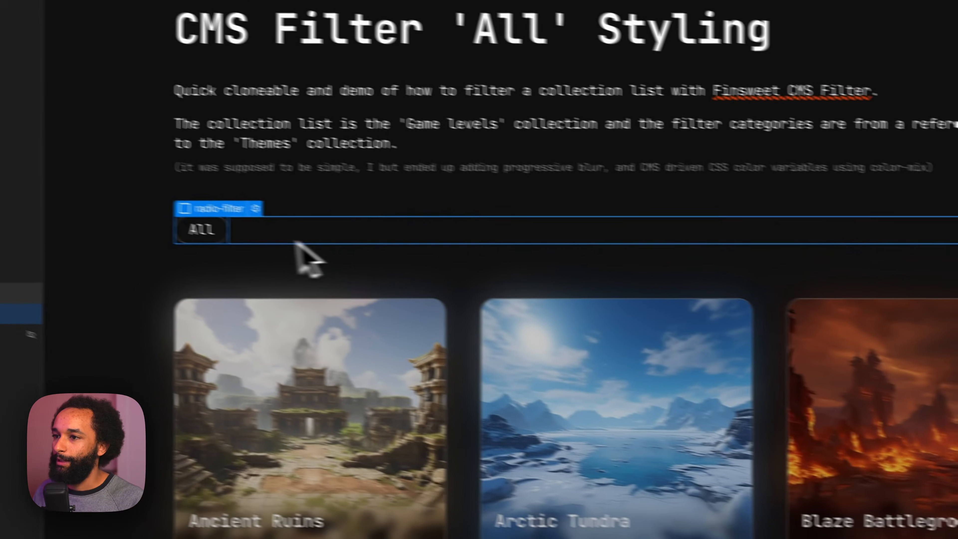
# Step: Duplicate the radio-filter element twice inside filter_menu
pyautogui.click(294, 246)
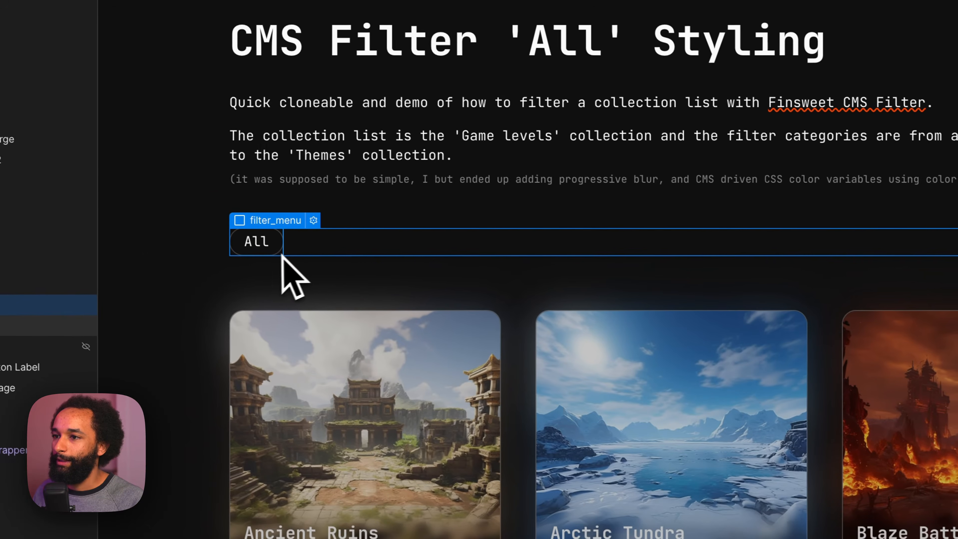
pyautogui.click(281, 252)
pyautogui.press('super+d')
pyautogui.press('super+d')
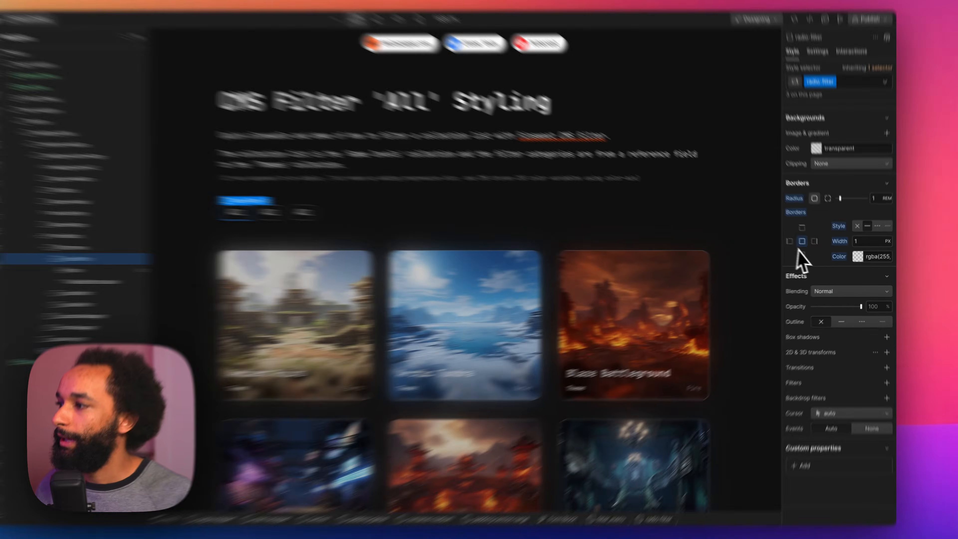
# Step: Set the radio-filter text color to the accent-color variable
pyautogui.scroll(5, 803, 262)
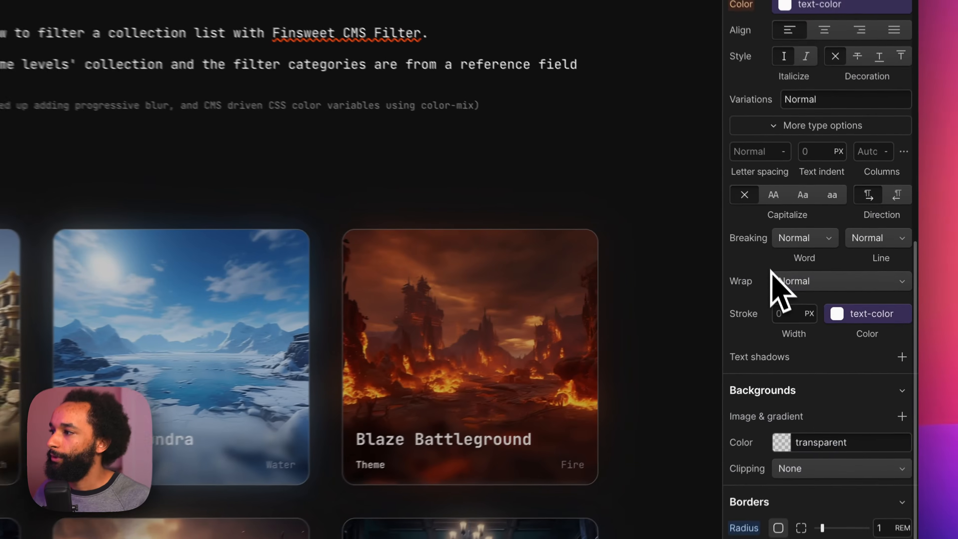
pyautogui.scroll(5, 751, 230)
pyautogui.click(815, 218)
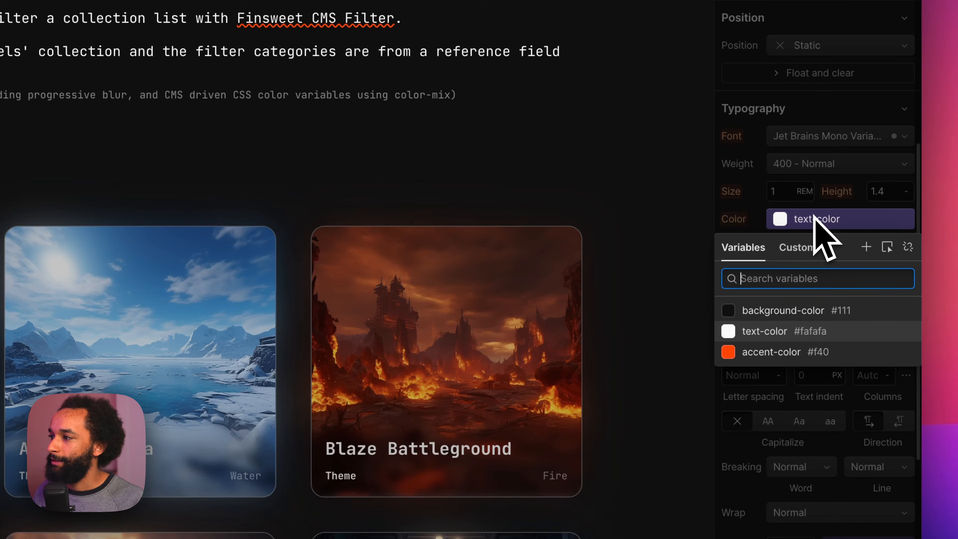
pyautogui.click(815, 355)
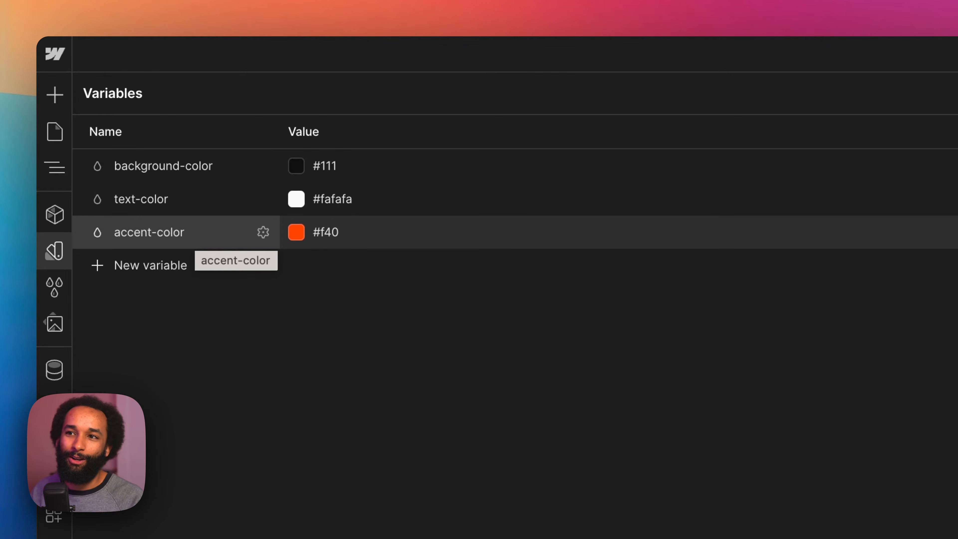
# Step: Open the Themes collection in the CMS to examine its items
pyautogui.click(49, 380)
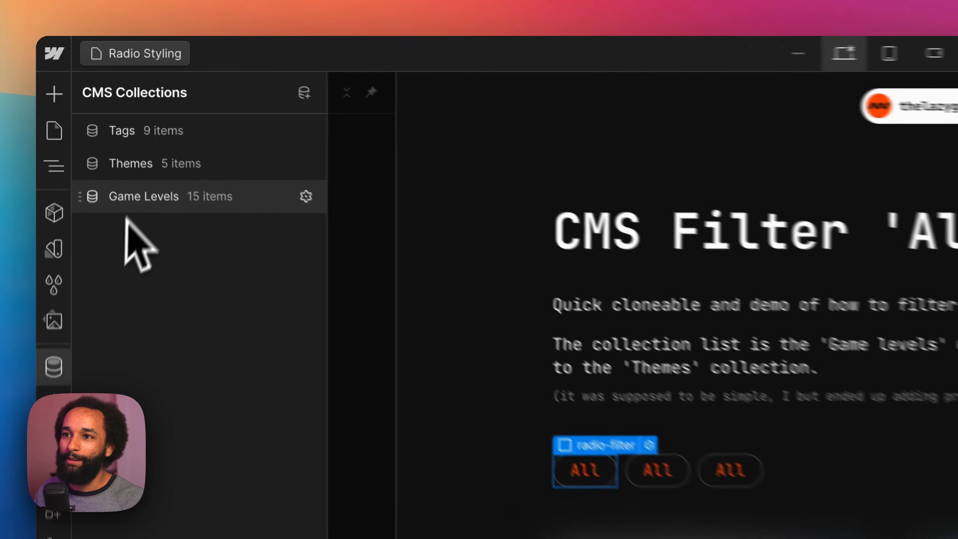
pyautogui.click(97, 164)
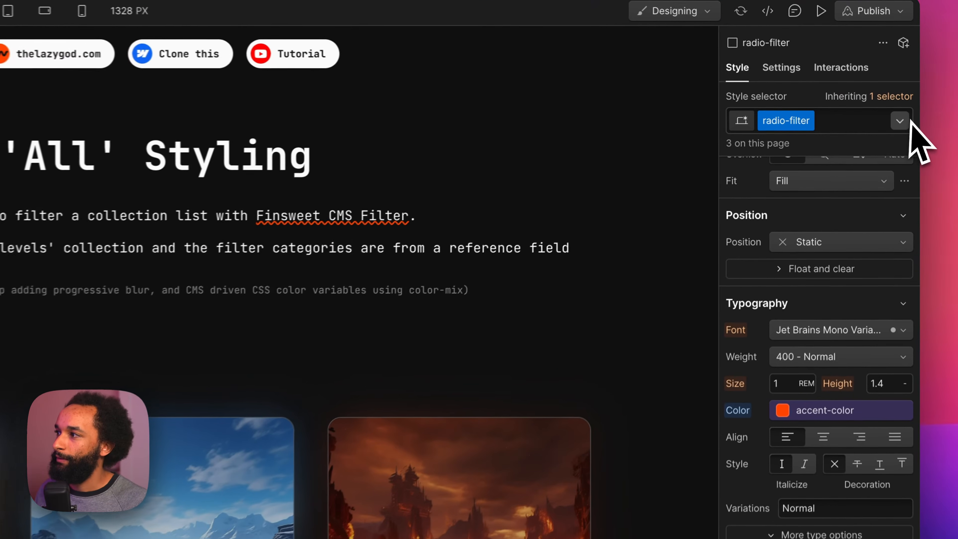
# Step: For the Hover state of radio-filter, set both the border color and the background color to the accent-color variable
pyautogui.click(883, 100)
pyautogui.click(759, 196)
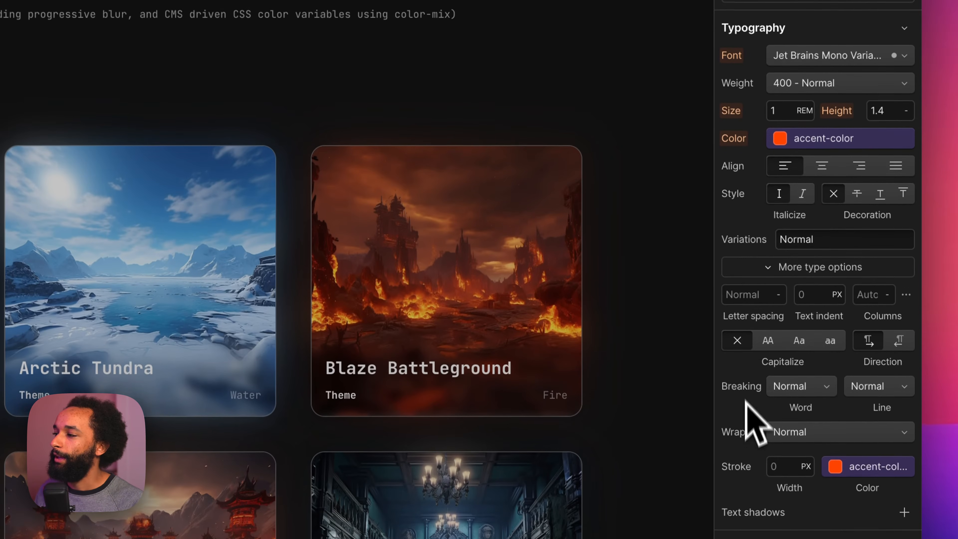
pyautogui.scroll(-10, 784, 226)
pyautogui.click(851, 153)
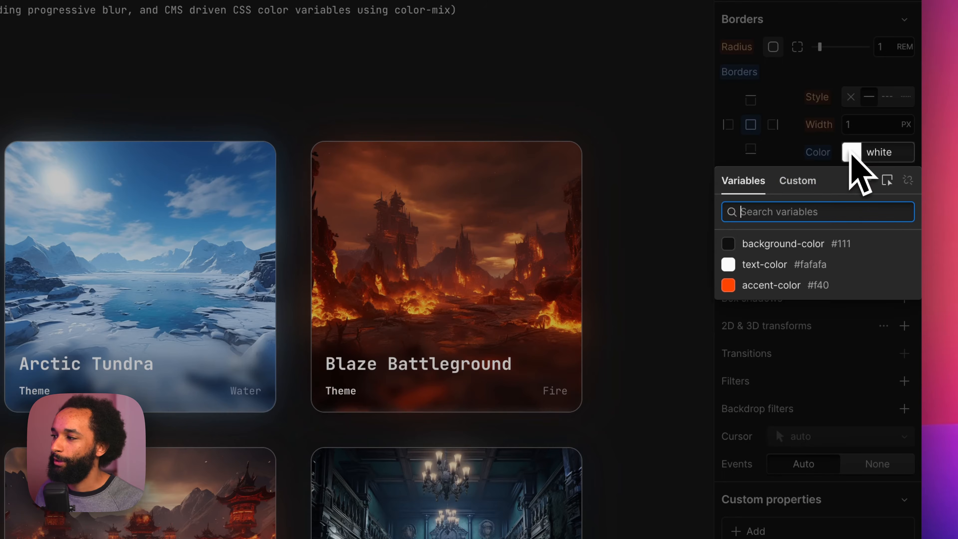
pyautogui.click(773, 290)
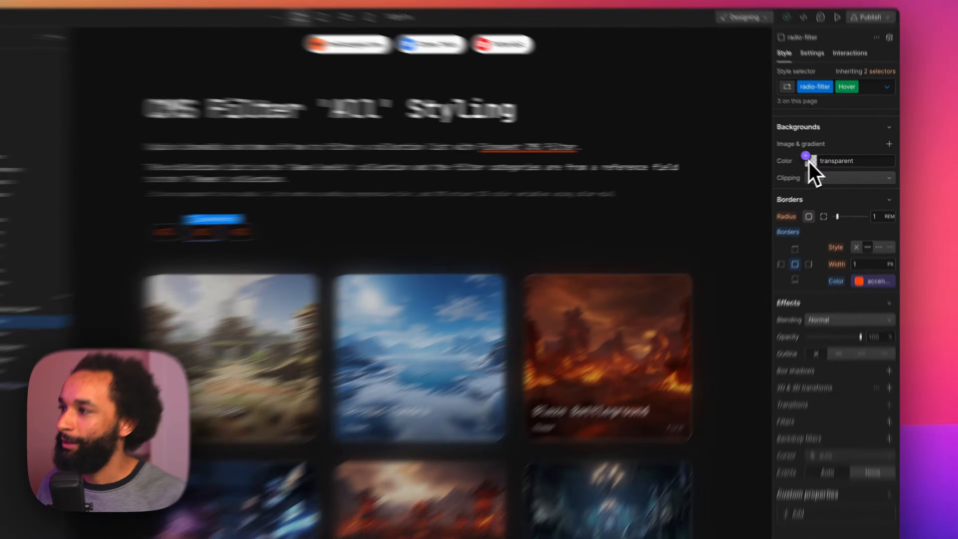
pyautogui.click(821, 161)
pyautogui.click(811, 228)
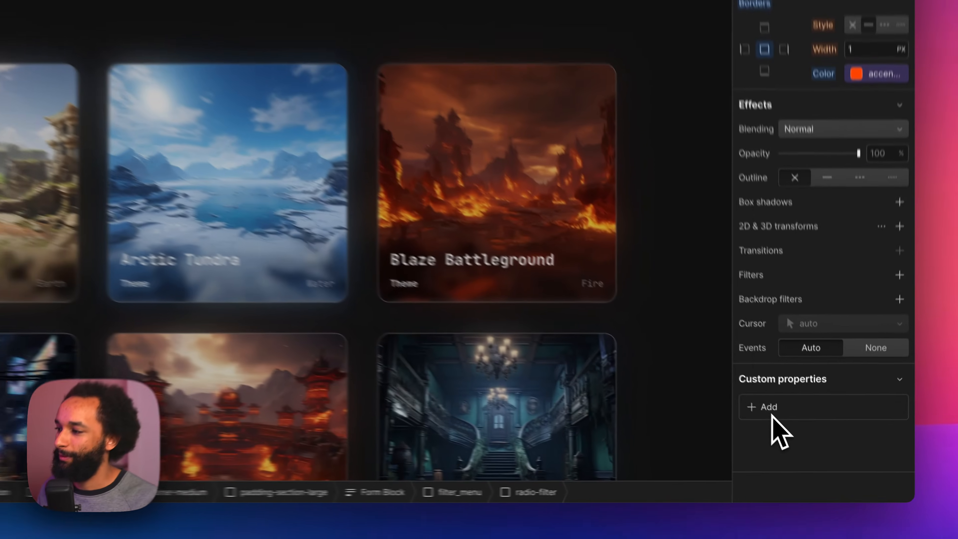
# Step: Add a custom background-color property to the Hover state with the value color-mix(in srgb, var(--accent-color), transparent 85%)
pyautogui.click(810, 449)
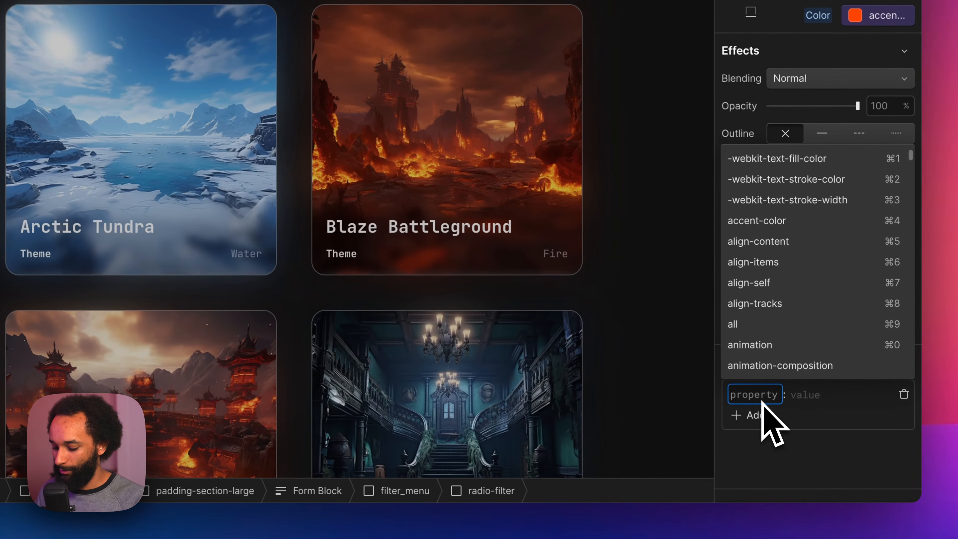
pyautogui.write('background')
pyautogui.press('Down')
pyautogui.press('Down')
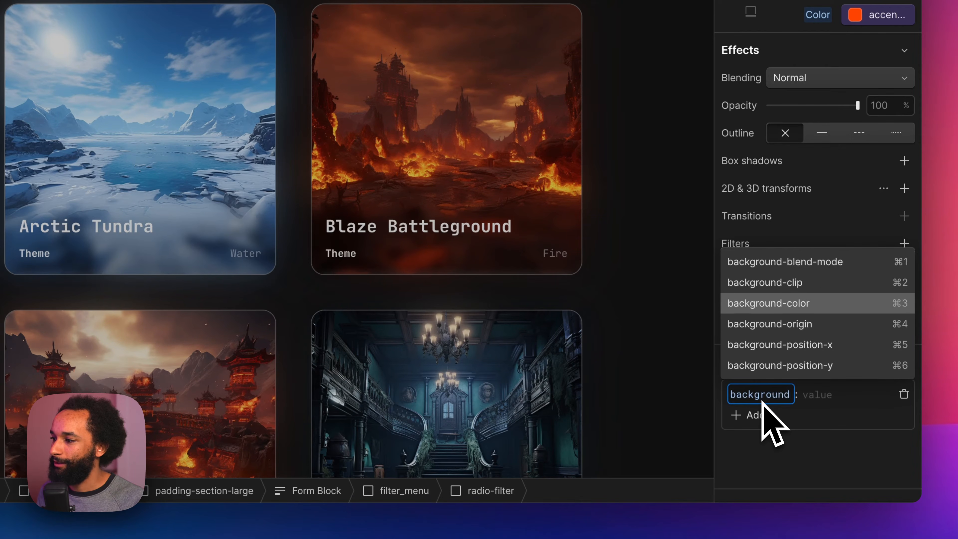
pyautogui.press('Return')
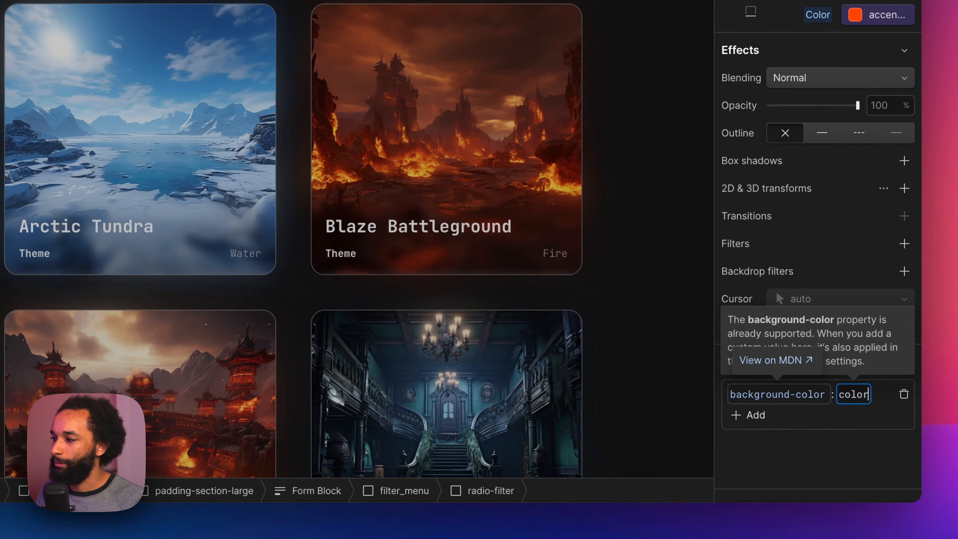
pyautogui.write('color-mix(in')
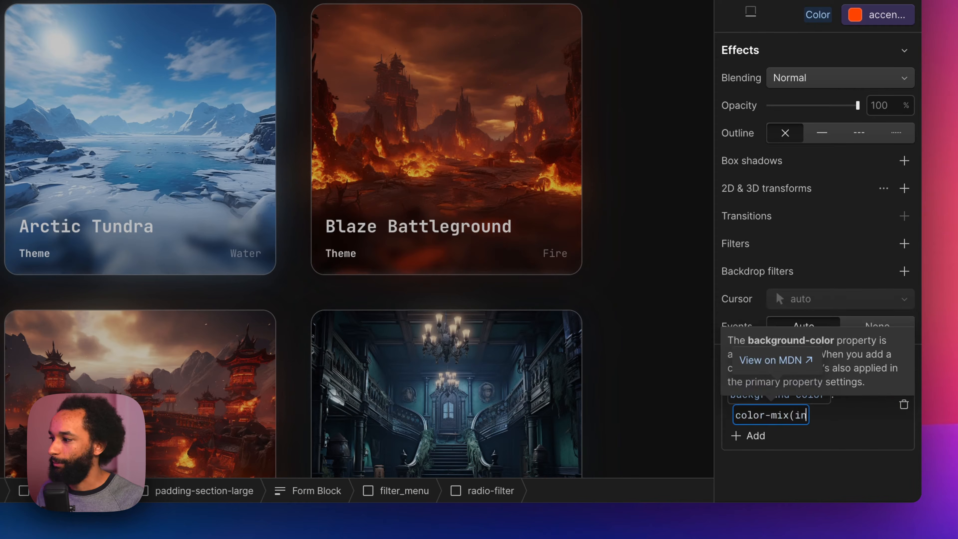
pyautogui.write(' srgb, ')
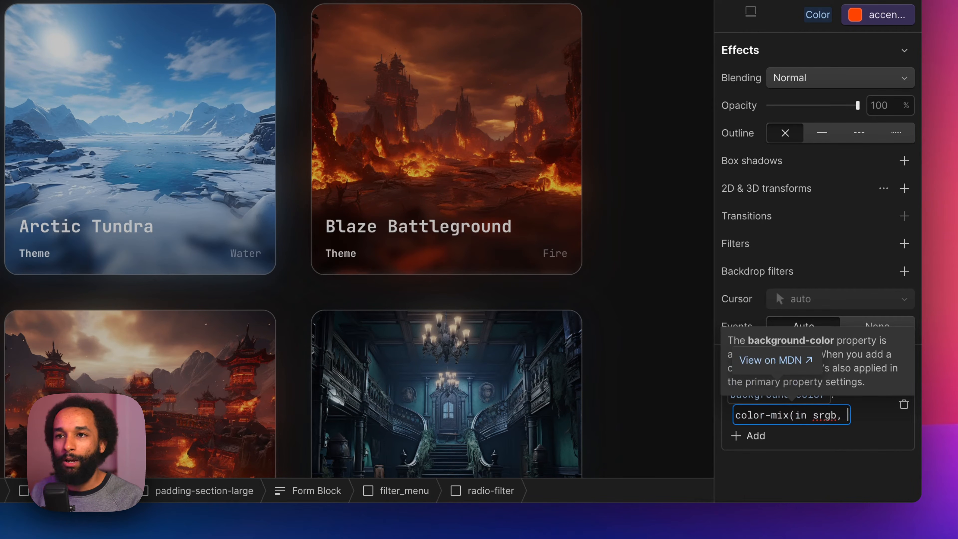
pyautogui.write('v')
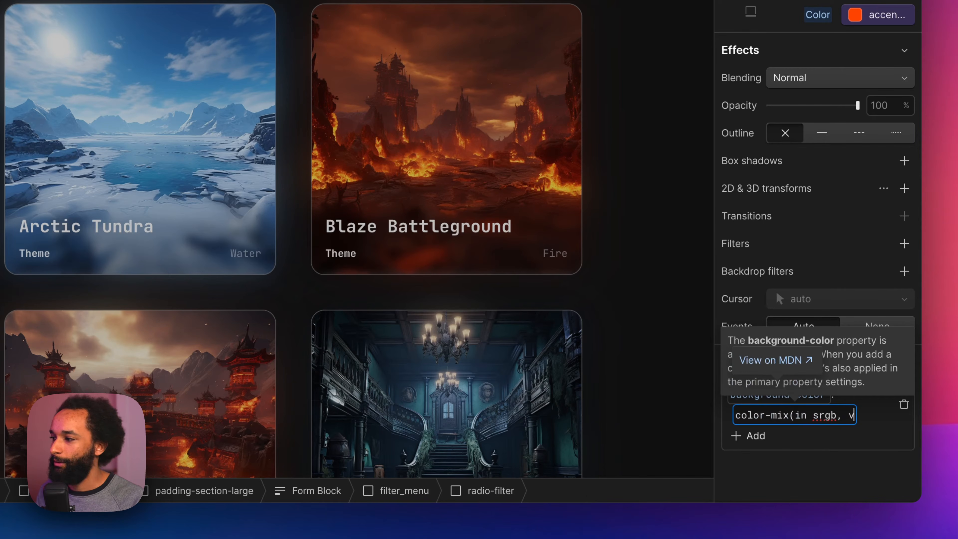
pyautogui.write('ar(--')
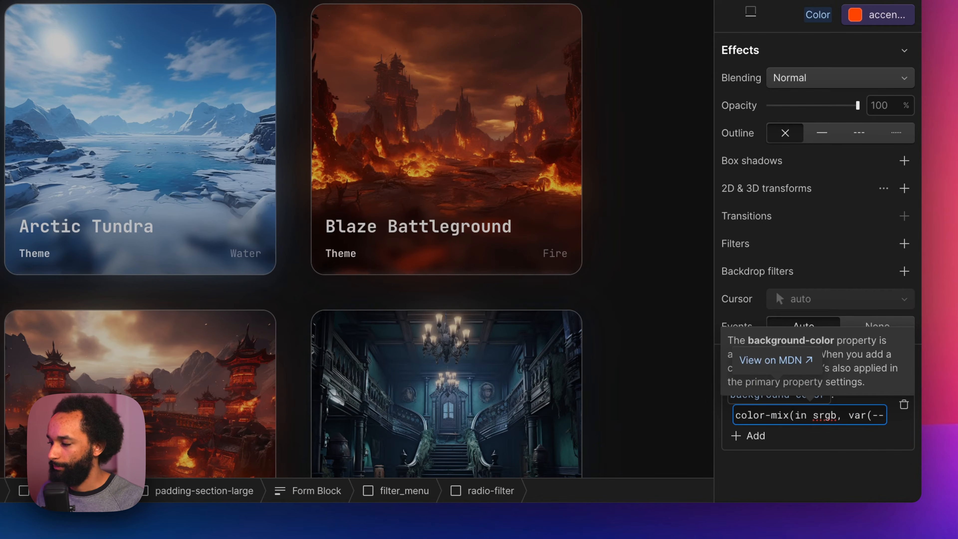
pyautogui.write('accent-color),')
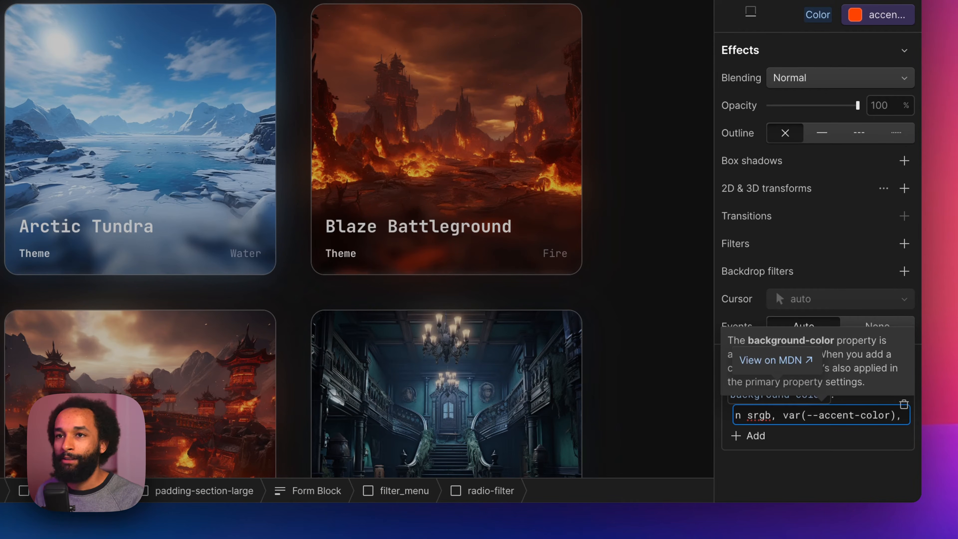
pyautogui.write(' transparen')
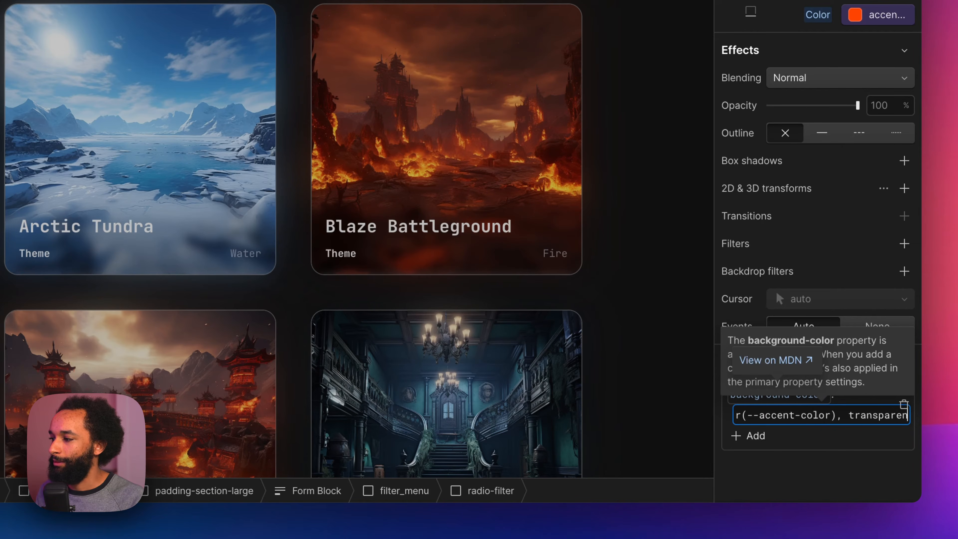
pyautogui.write('t 85%')
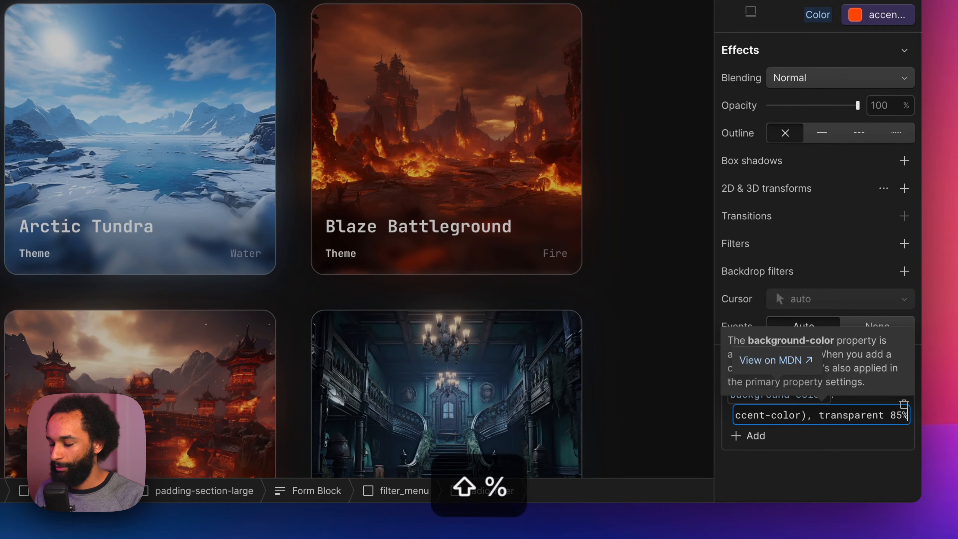
pyautogui.press('Return')
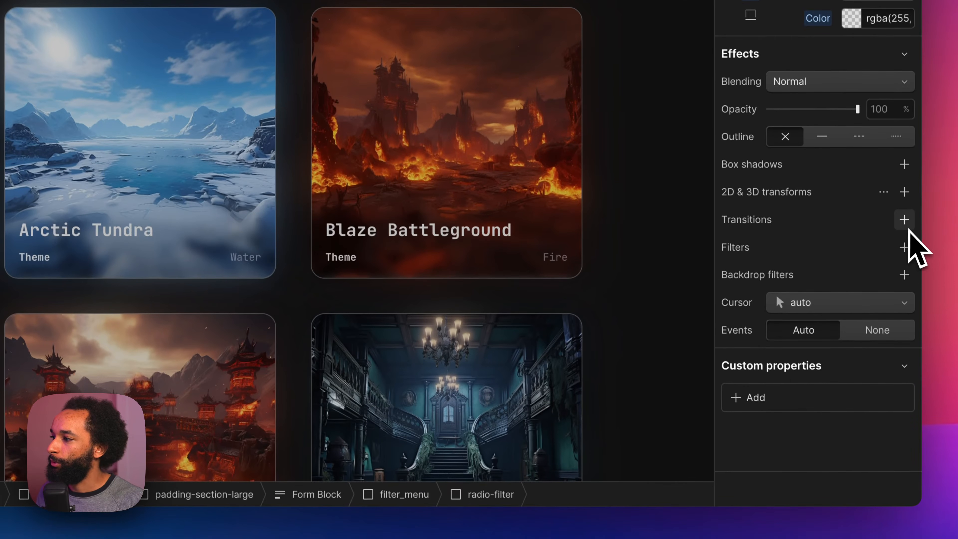
# Step: Add a transition for All Properties to the base radio-filter class with a duration of 400 ms
pyautogui.click(886, 378)
pyautogui.click(867, 273)
pyautogui.scroll(-5, 827, 340)
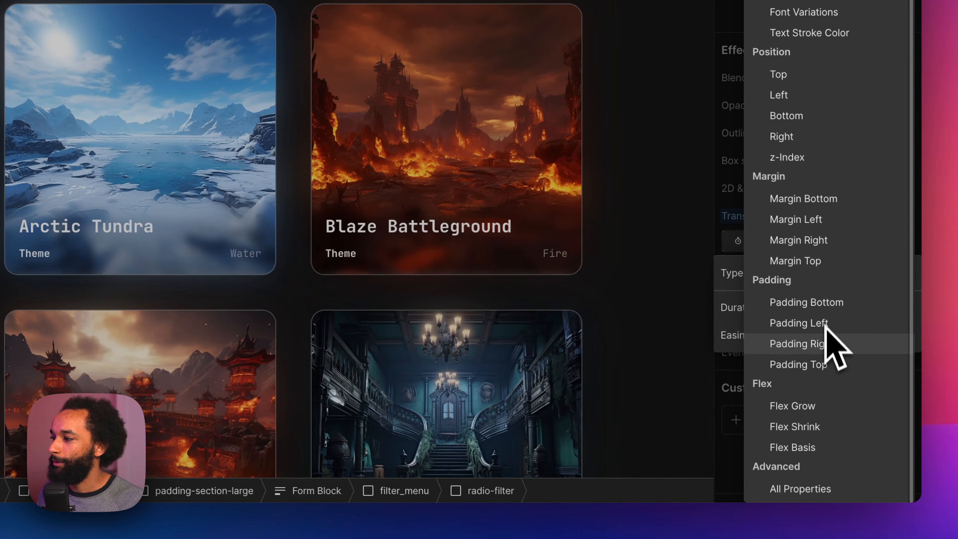
pyautogui.click(821, 490)
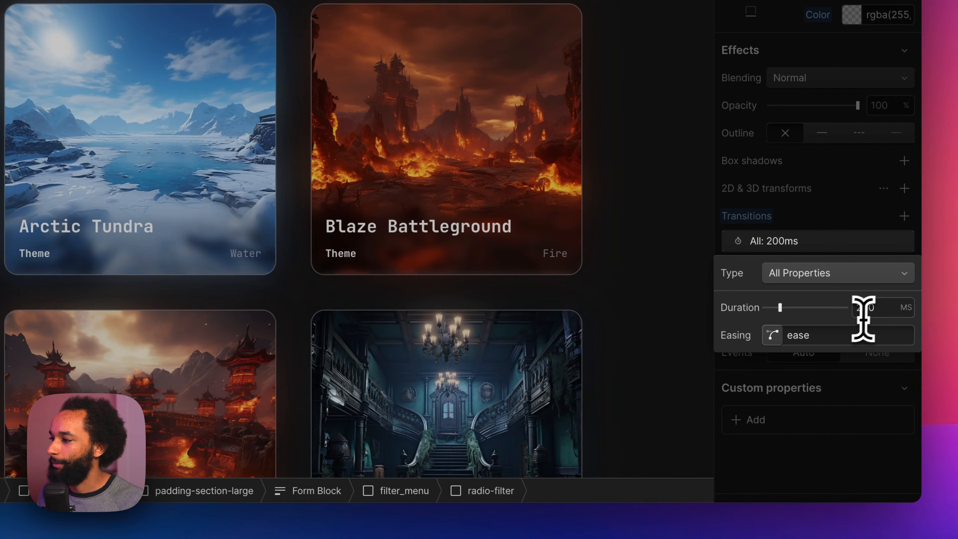
pyautogui.click(866, 308)
pyautogui.press('BackSpace')
pyautogui.write('400')
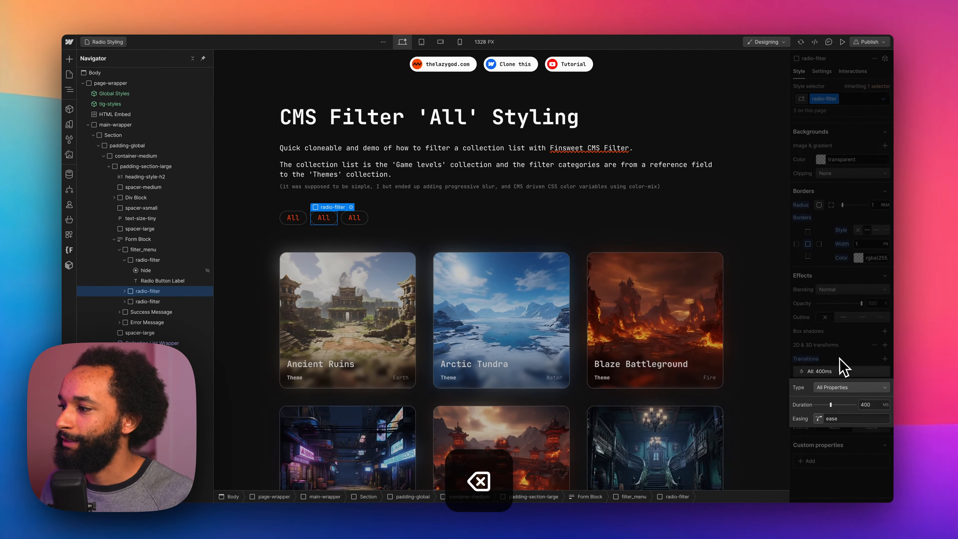
# Step: Add a new combo class fs-cmsfilter_active to the first radio-filter in filter_menu
pyautogui.click(302, 222)
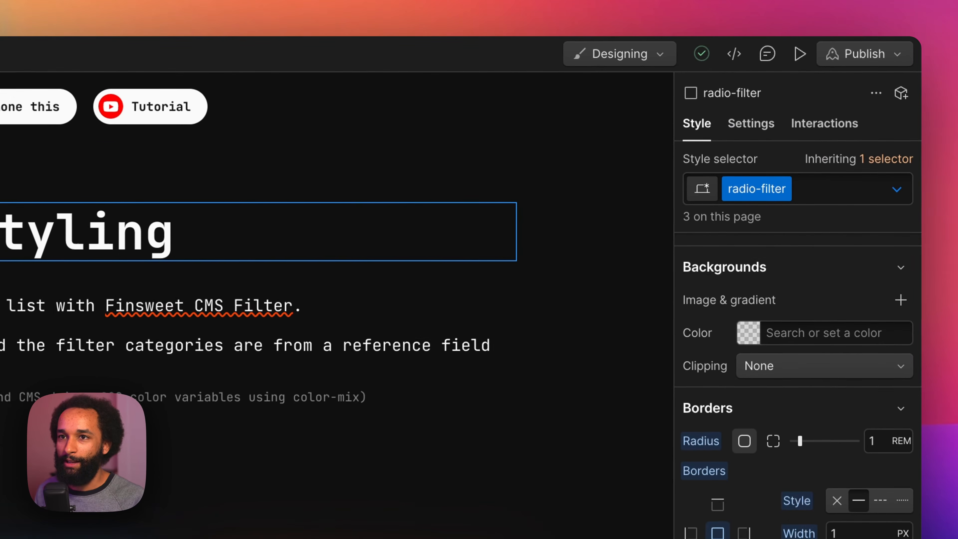
pyautogui.press('super+Return')
pyautogui.write('fs')
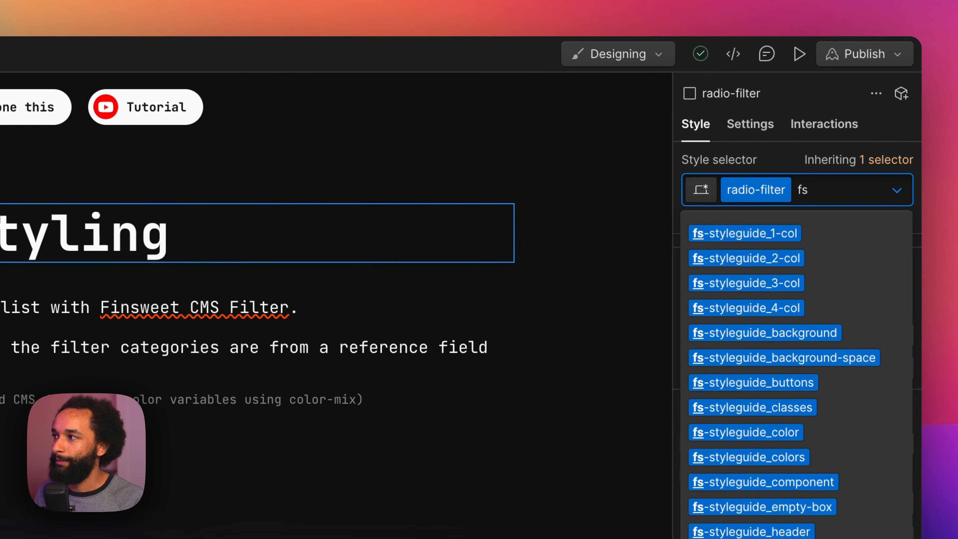
pyautogui.write('-cmsfilt')
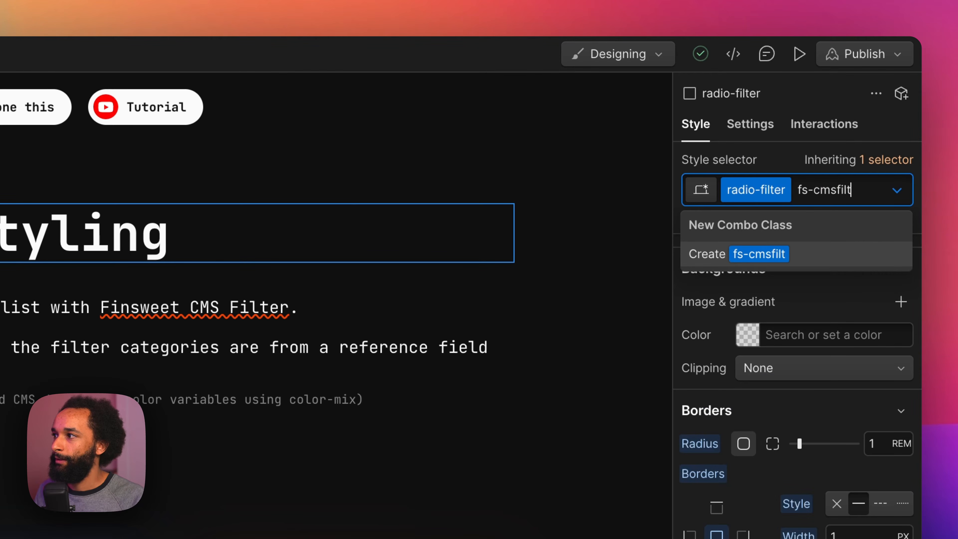
pyautogui.write('er_active')
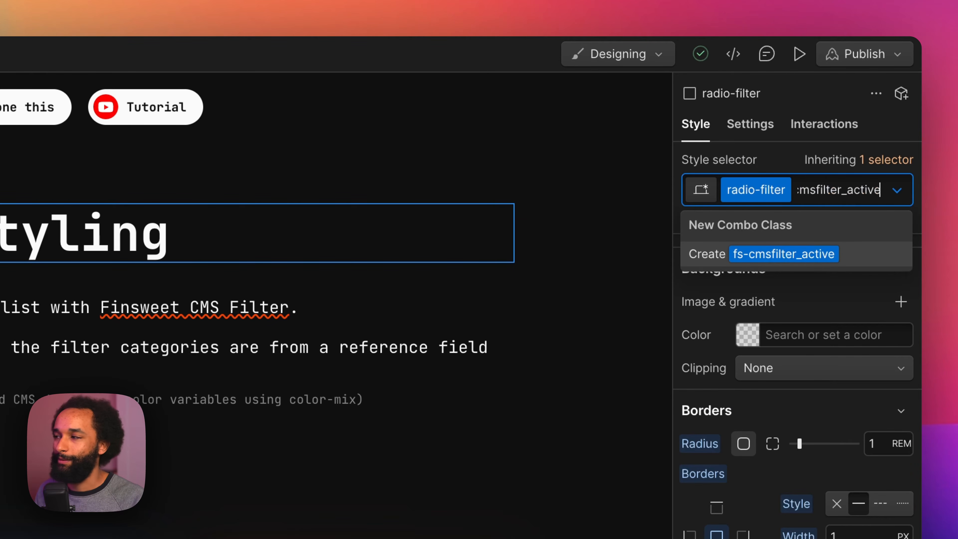
pyautogui.press('Return')
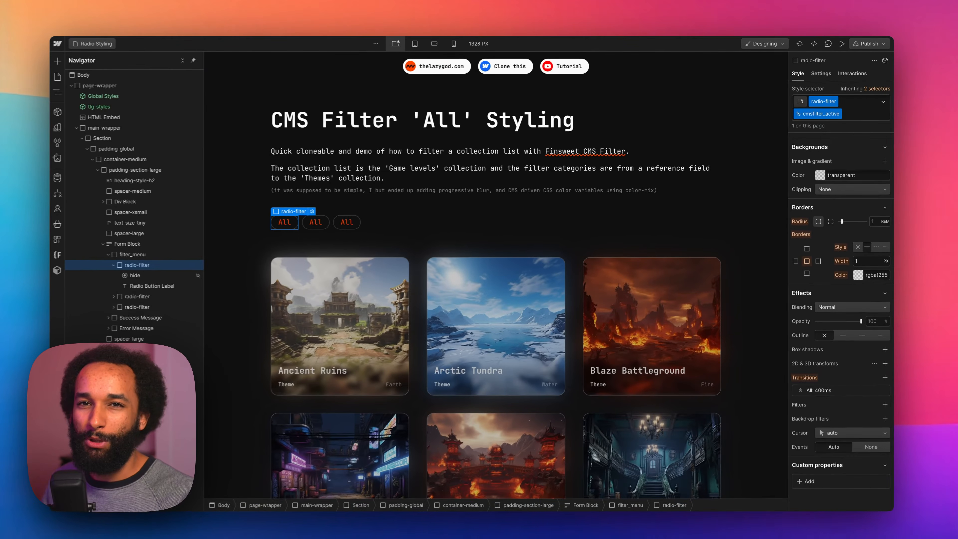
# Step: Set the active combo class's background color to the accent-color variable and its text color to the text-color variable
pyautogui.scroll(3, 818, 362)
pyautogui.scroll(3, 828, 296)
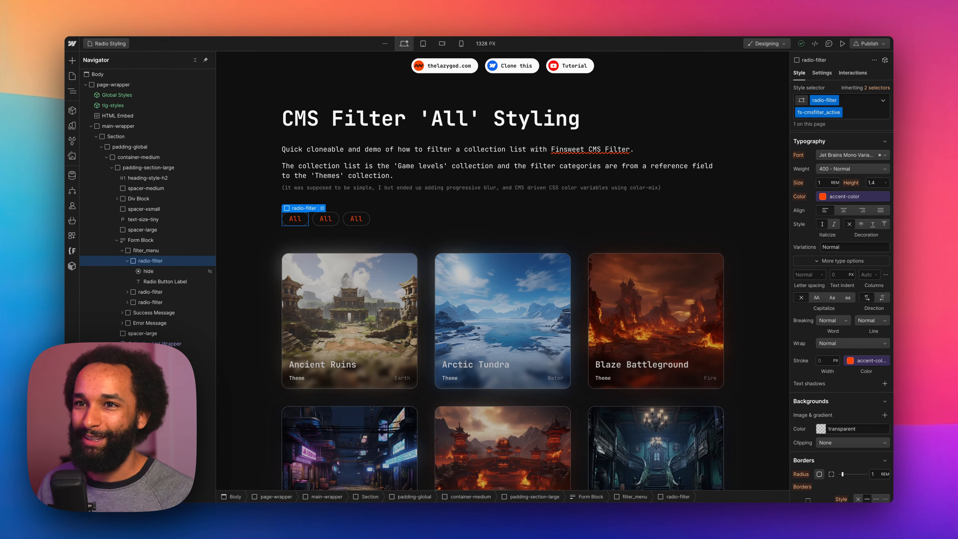
pyautogui.scroll(-2, 831, 307)
pyautogui.click(822, 341)
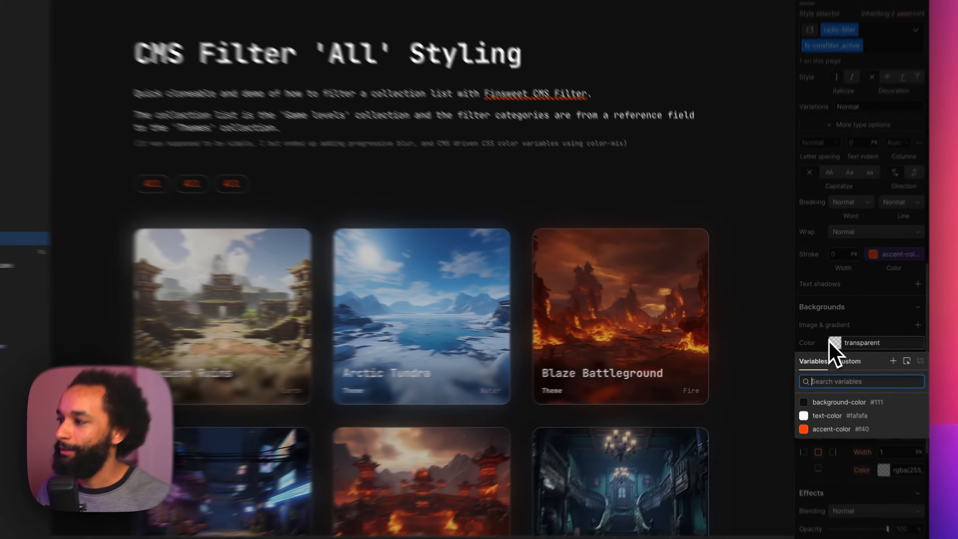
pyautogui.click(830, 402)
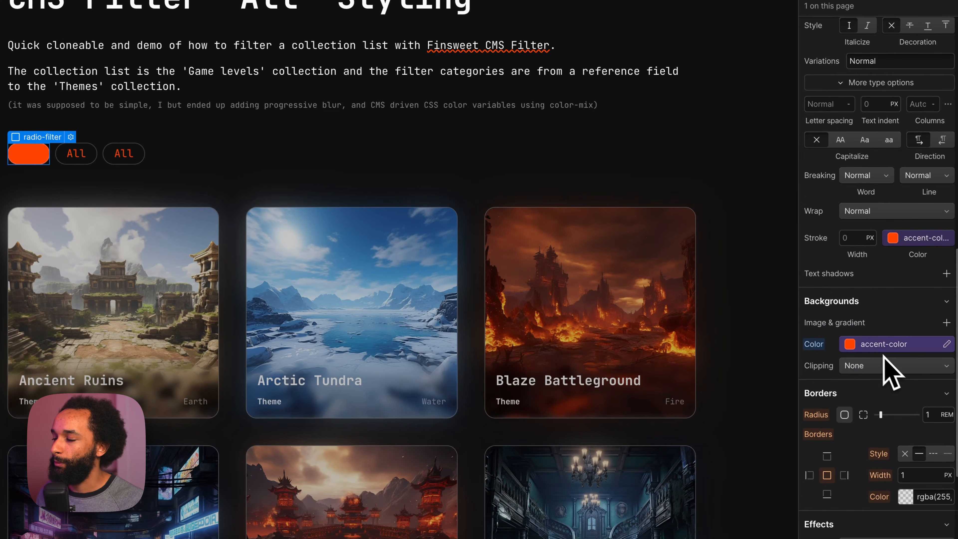
pyautogui.scroll(10, 879, 361)
pyautogui.click(888, 347)
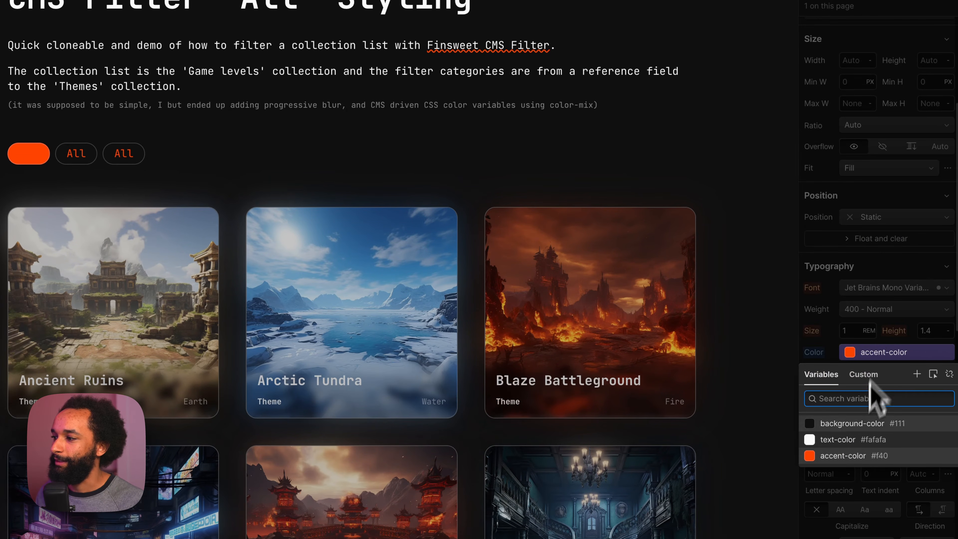
pyautogui.click(859, 439)
# Step: Add a text shadow with a 2 px blur to the active combo class
pyautogui.scroll(-4, 862, 381)
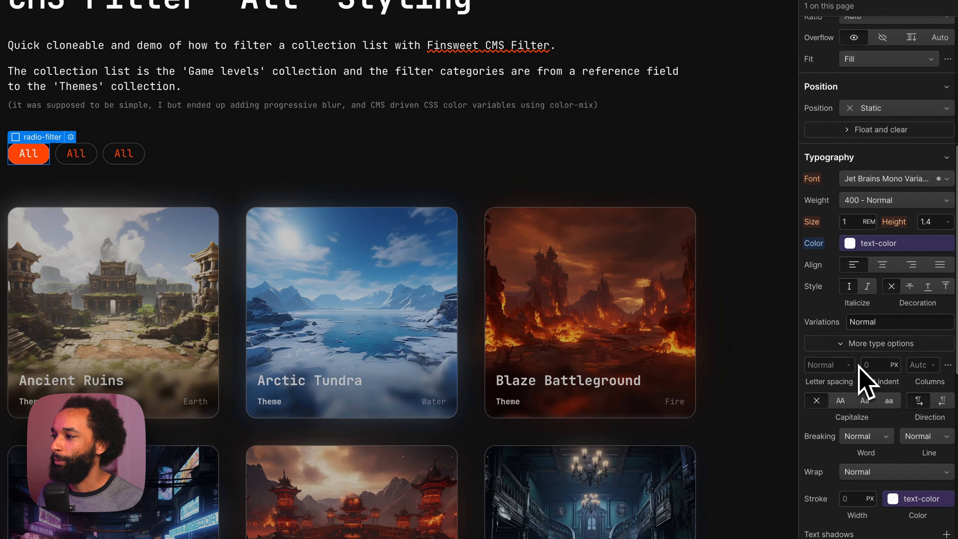
pyautogui.click(938, 510)
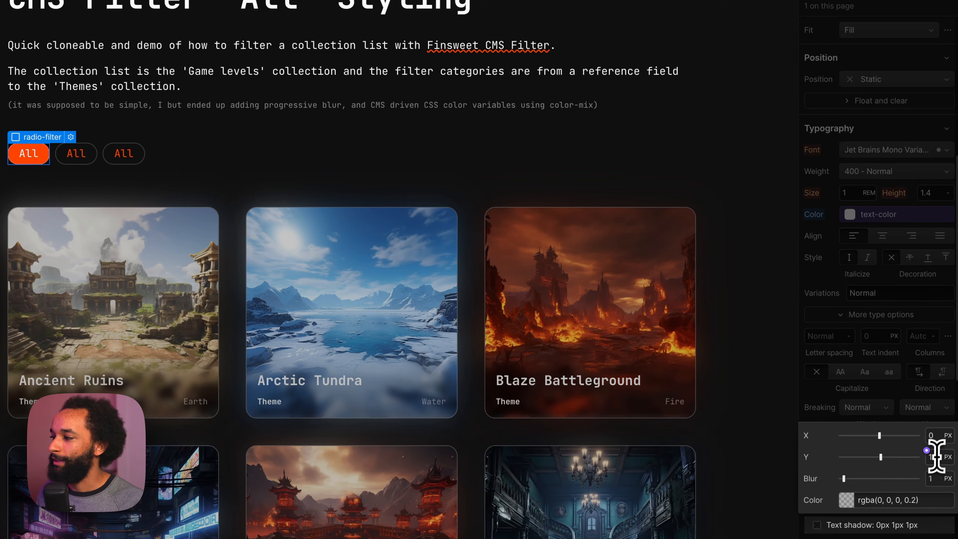
pyautogui.click(939, 482)
pyautogui.write('2')
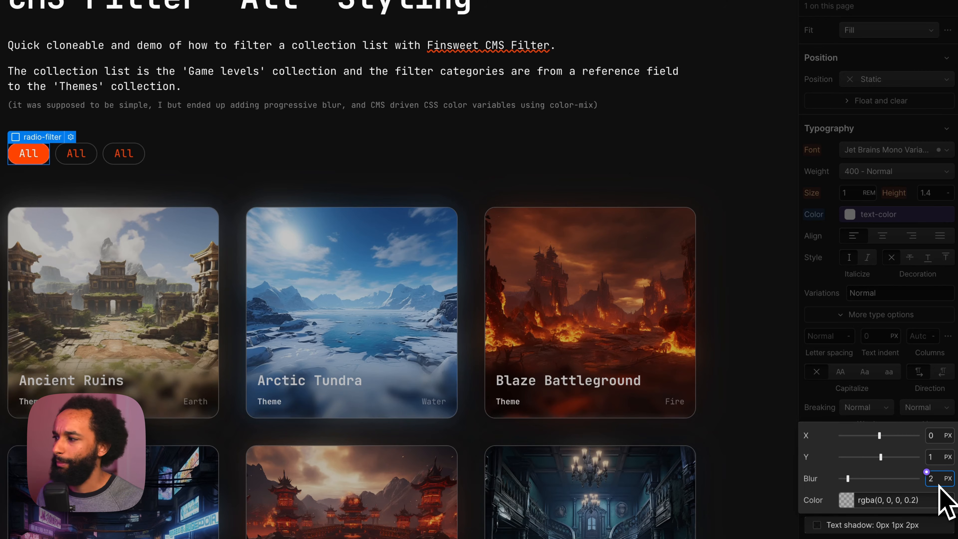
# Step: Set the active combo class's border color to rgba(255, 255, 255, 0.4)
pyautogui.scroll(-10, 877, 339)
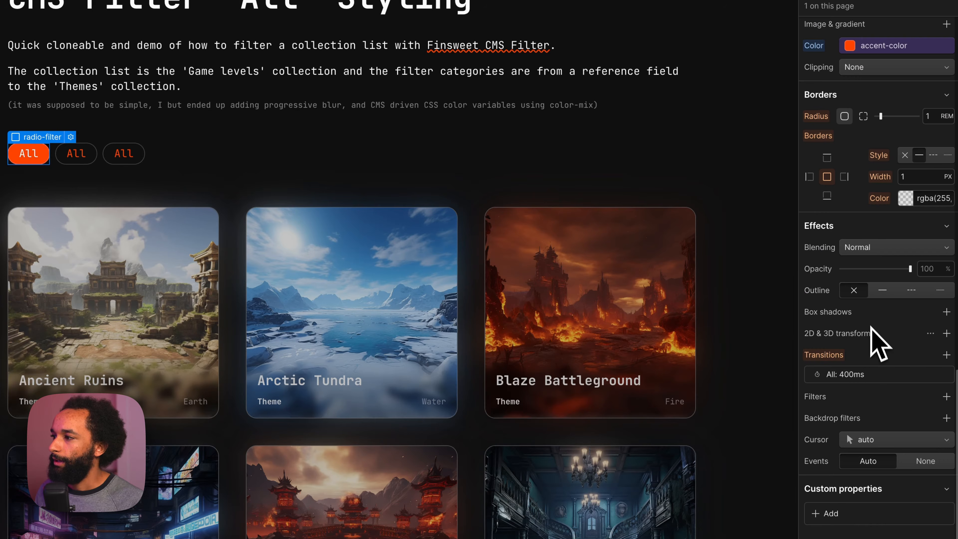
pyautogui.click(932, 200)
pyautogui.press('Right')
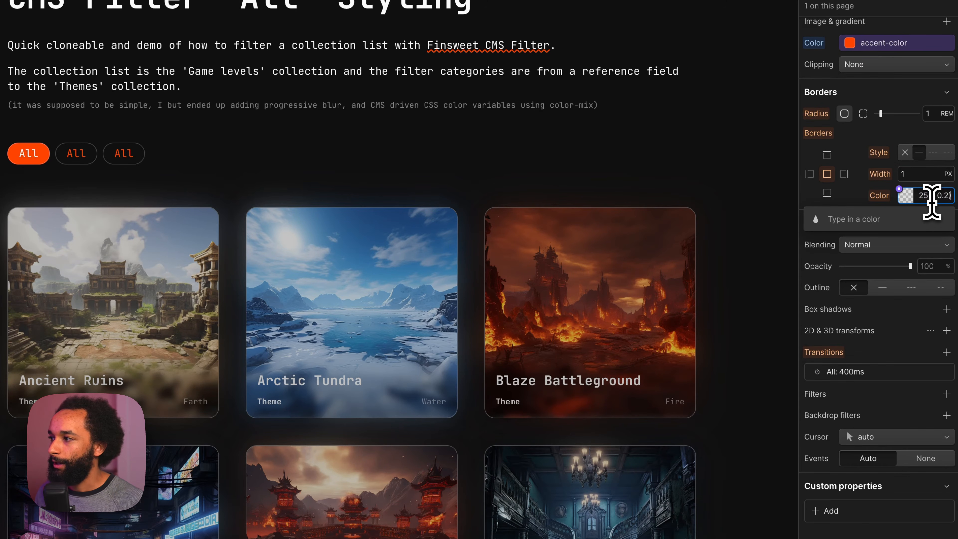
pyautogui.write('4')
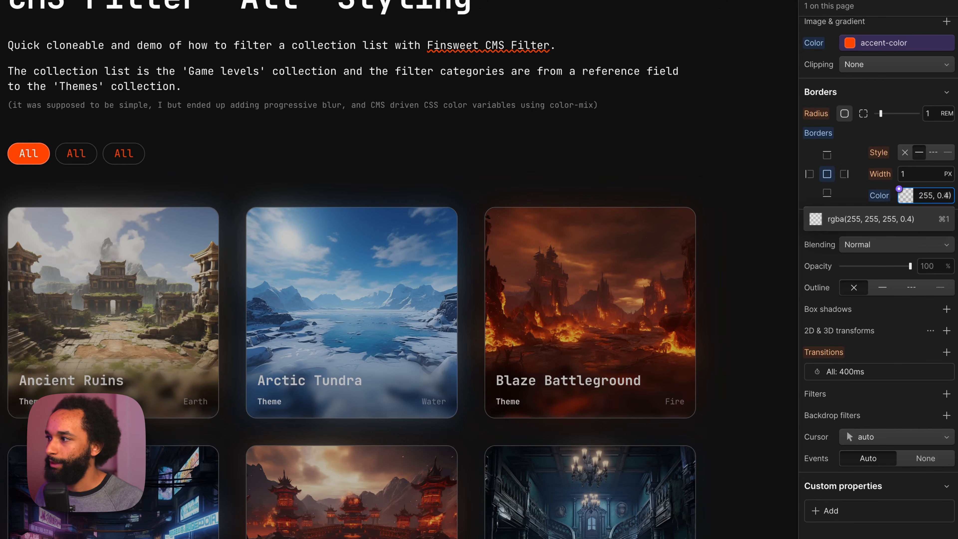
pyautogui.press('Return')
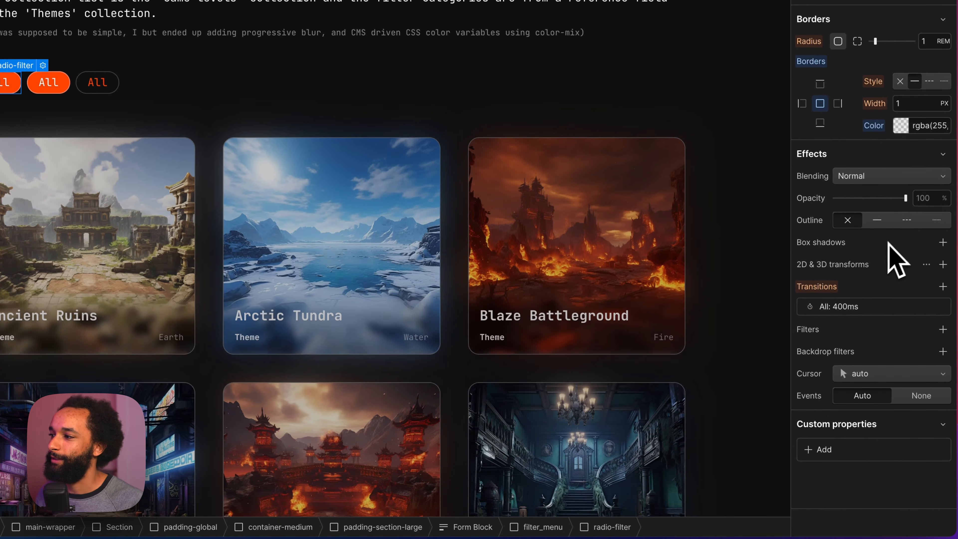
# Step: Add an inside box shadow in white to the fs-cmsfilter_active combo class
pyautogui.click(943, 242)
pyautogui.click(914, 308)
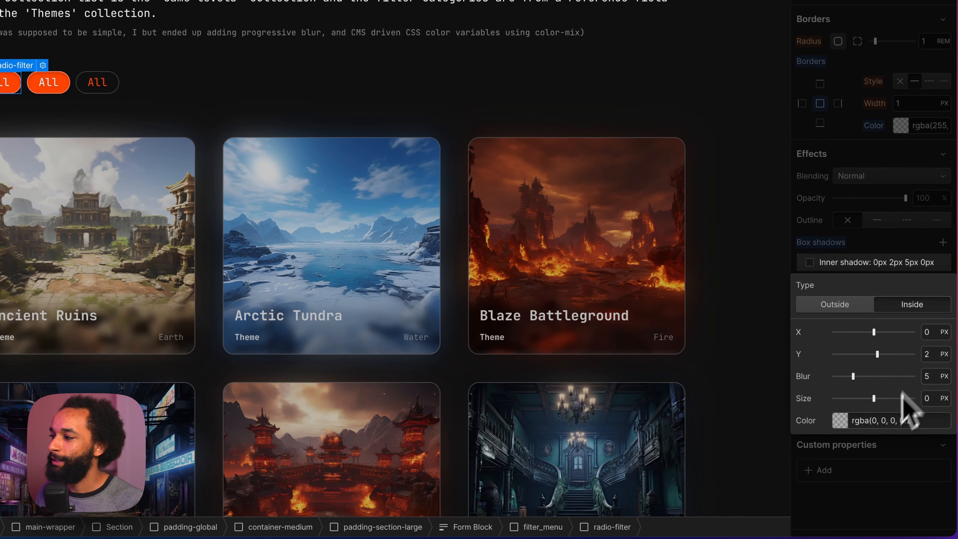
pyautogui.click(875, 420)
pyautogui.write('white')
pyautogui.press('Return')
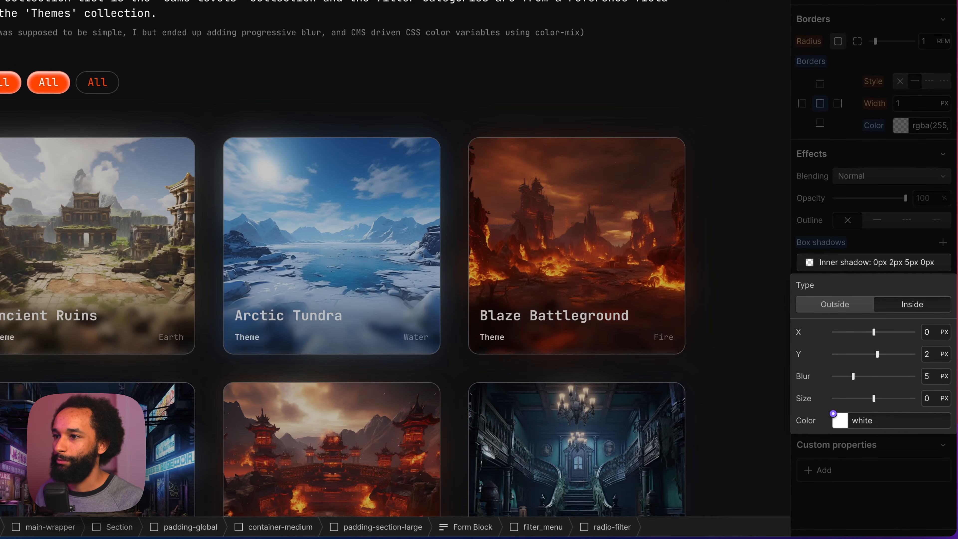
# Step: Set the white inner shadow's blur to 10 px, its Y offset to 3 px and its size to -3 px
pyautogui.click(935, 374)
pyautogui.press('super+a')
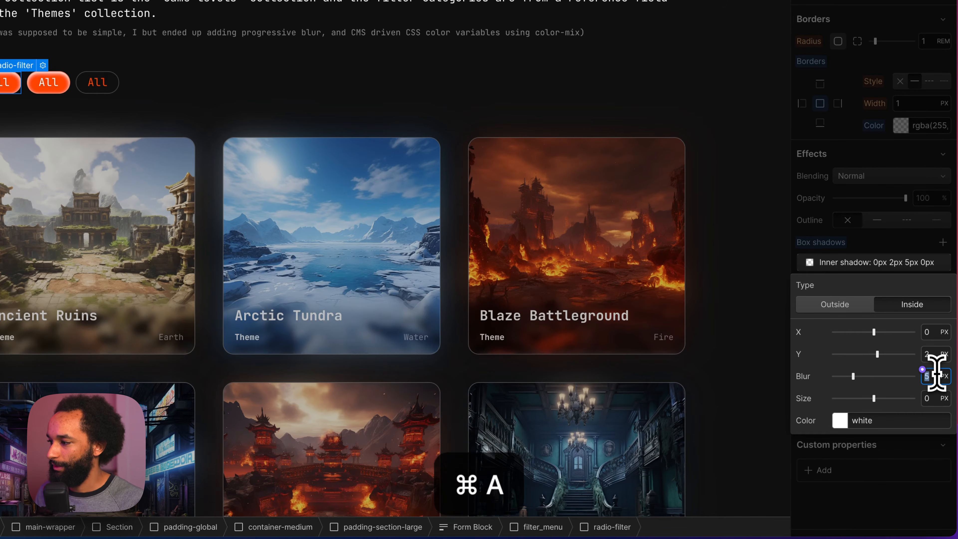
pyautogui.write('10')
pyautogui.click(940, 357)
pyautogui.click(938, 356)
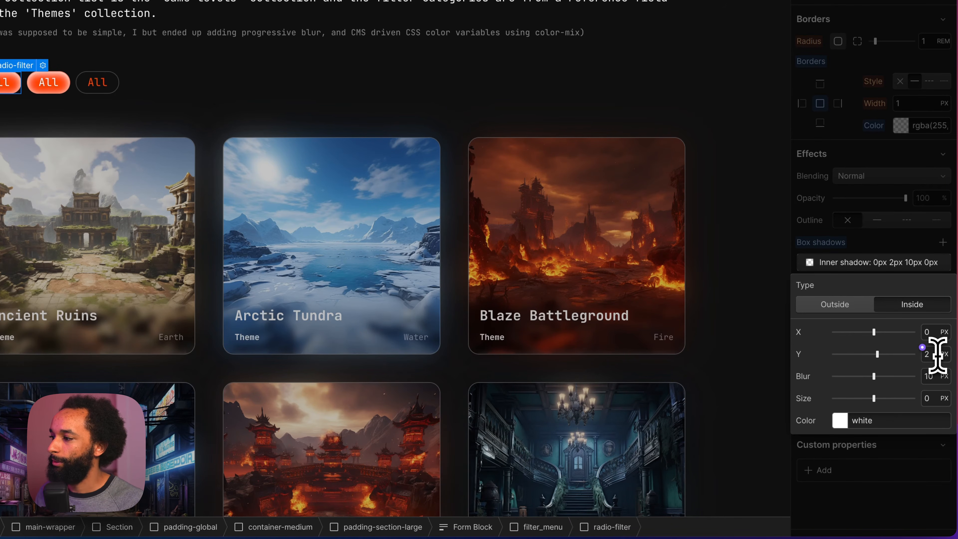
pyautogui.write('3')
pyautogui.click(932, 393)
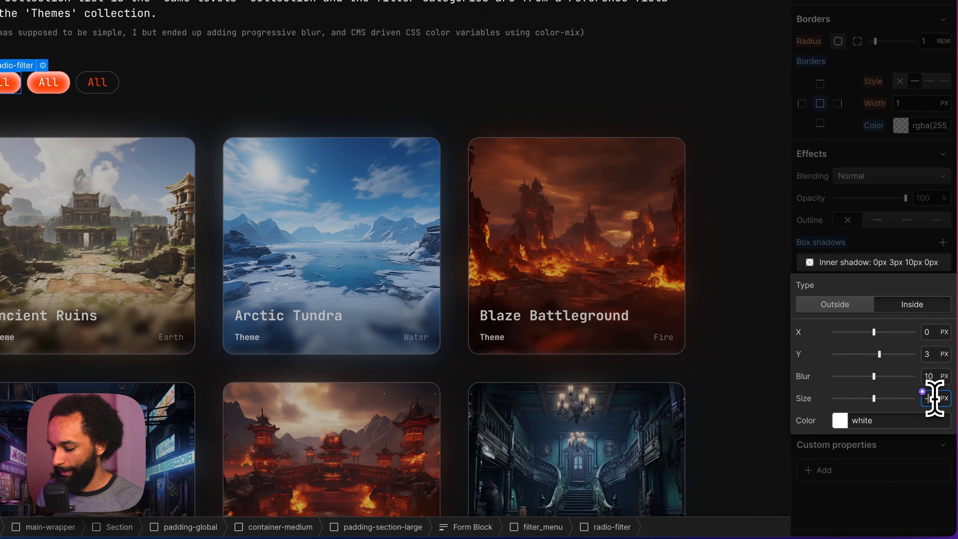
pyautogui.press('Return')
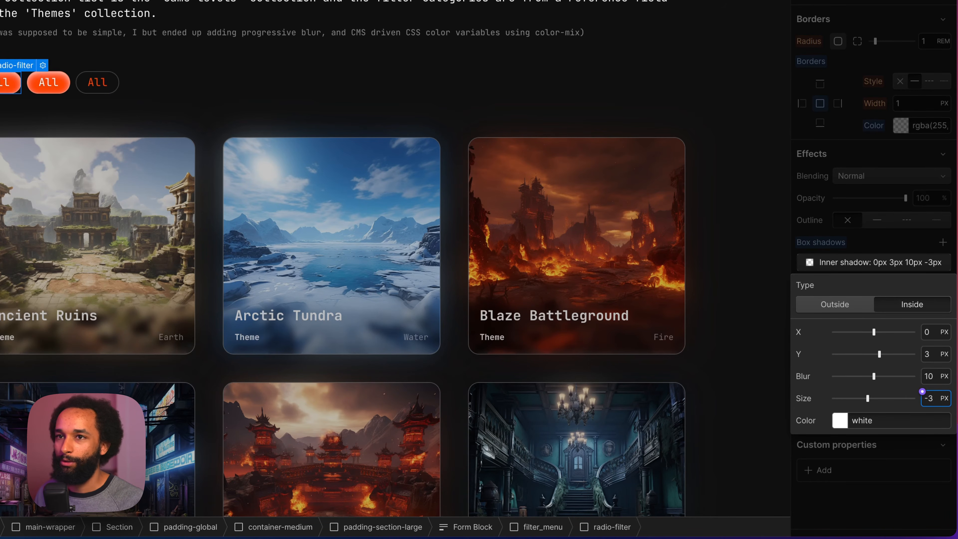
pyautogui.click(896, 266)
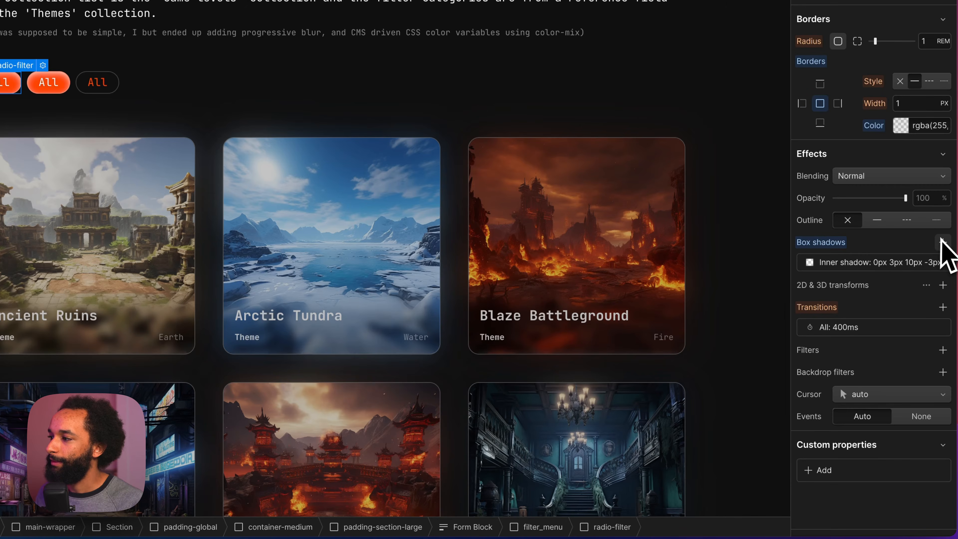
# Step: Add an outside box shadow in the accent-color variable with a 3 px Y offset, 10 px blur and -3 px size
pyautogui.click(943, 242)
pyautogui.click(941, 378)
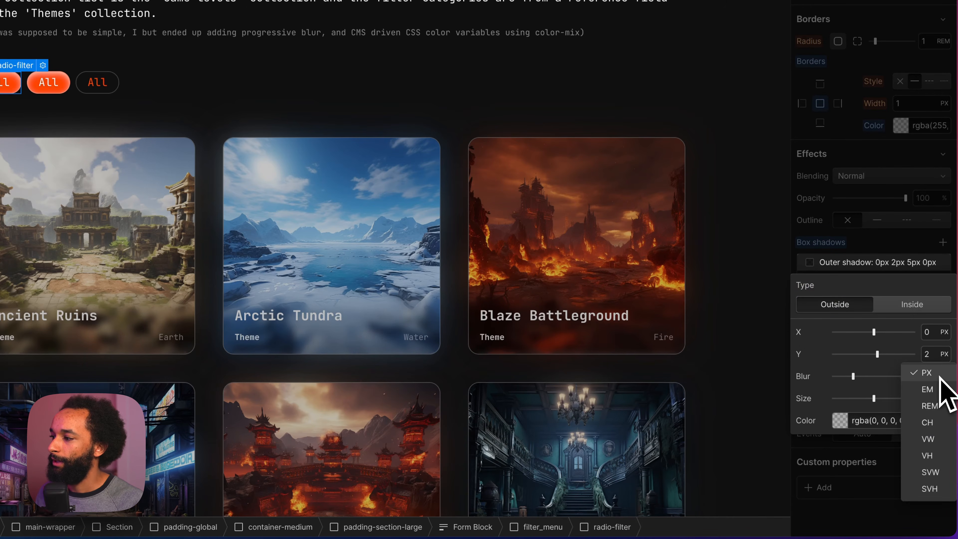
pyautogui.click(939, 376)
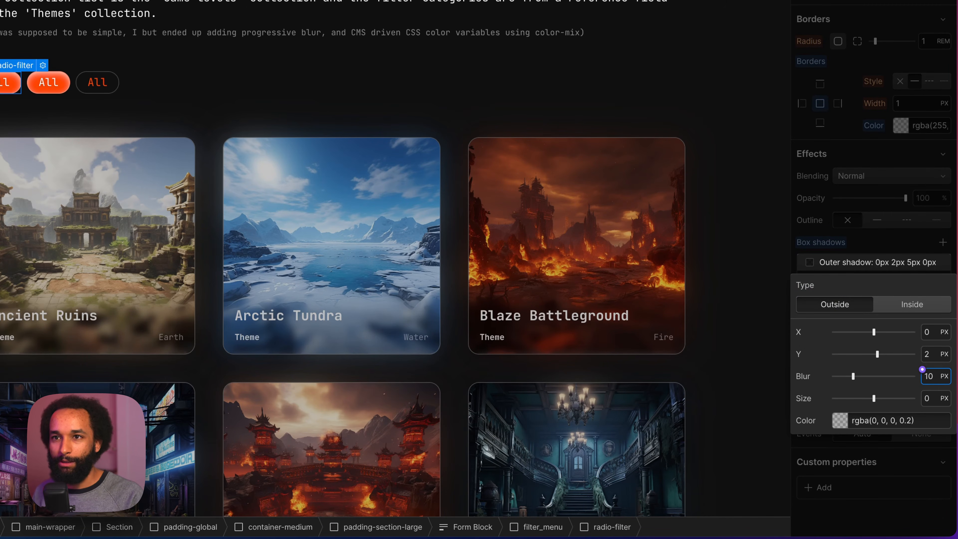
pyautogui.press('Return')
pyautogui.click(840, 421)
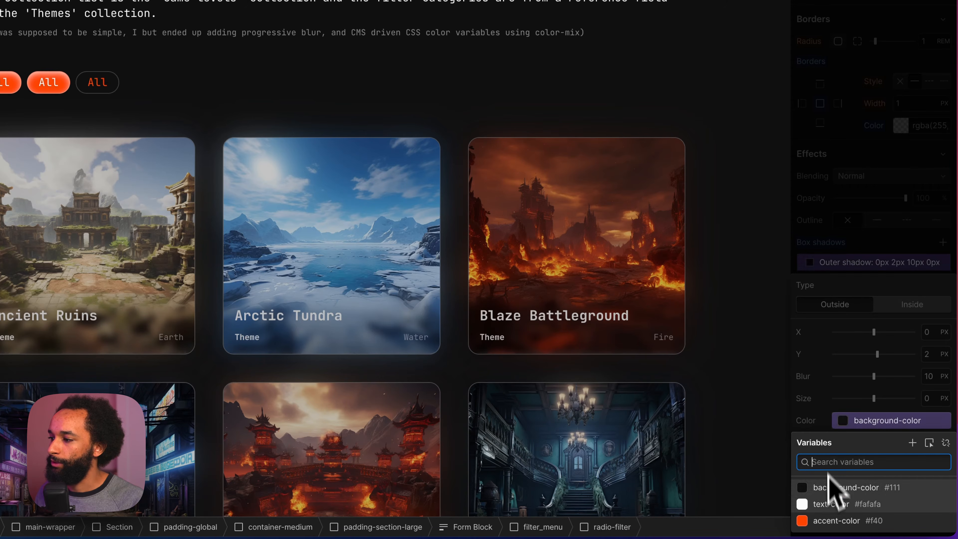
pyautogui.click(835, 520)
pyautogui.click(930, 354)
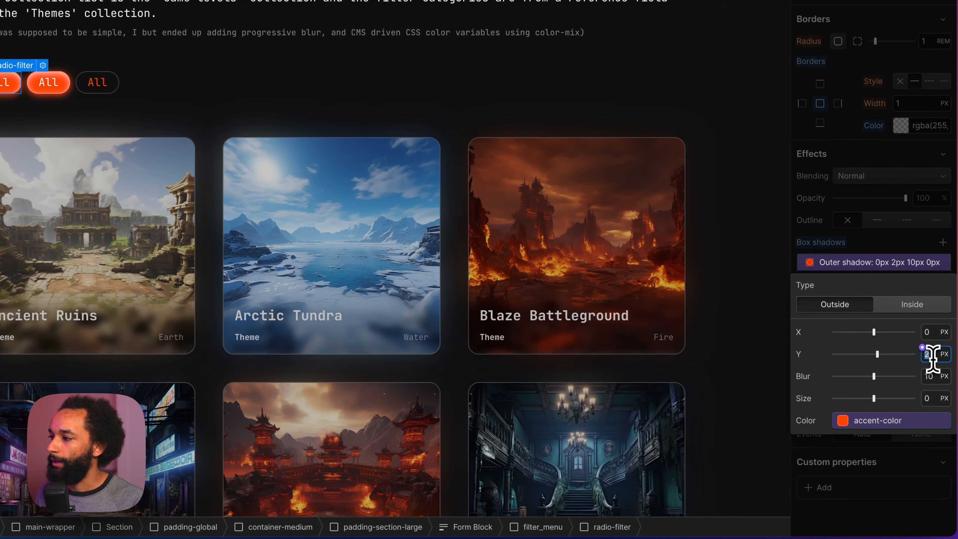
pyautogui.write('3')
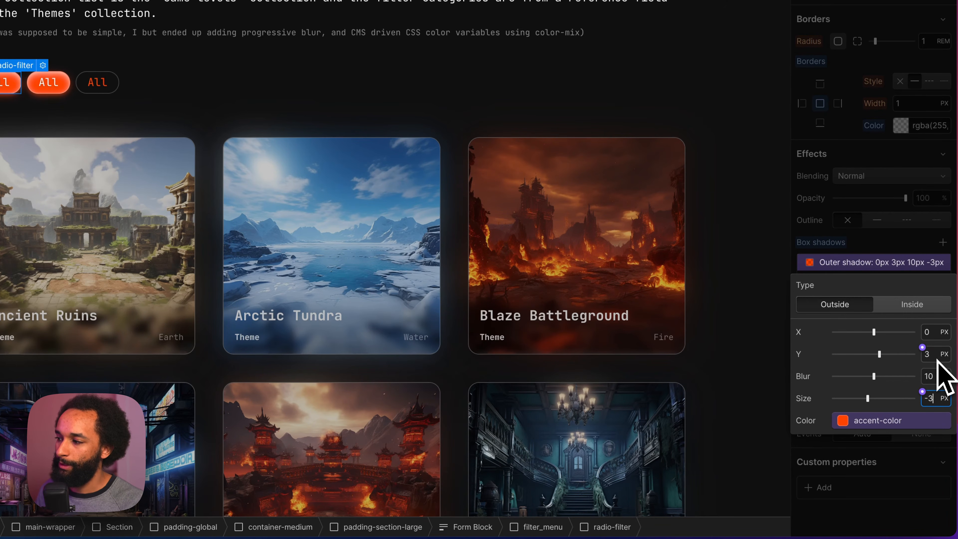
# Step: Add another outside box shadow in the accent-color variable with a 9 px Y offset, 30 px blur and a negative size
pyautogui.click(943, 242)
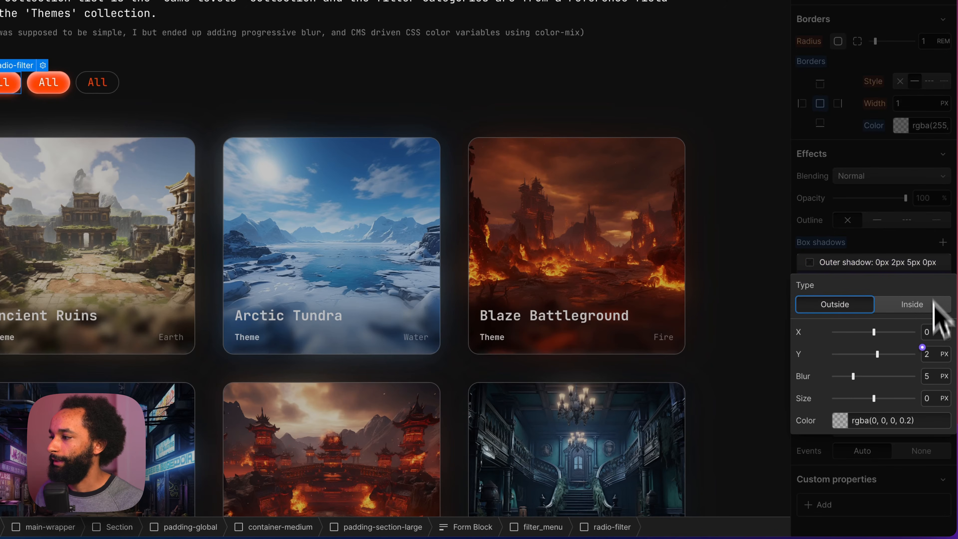
pyautogui.click(839, 420)
pyautogui.click(837, 520)
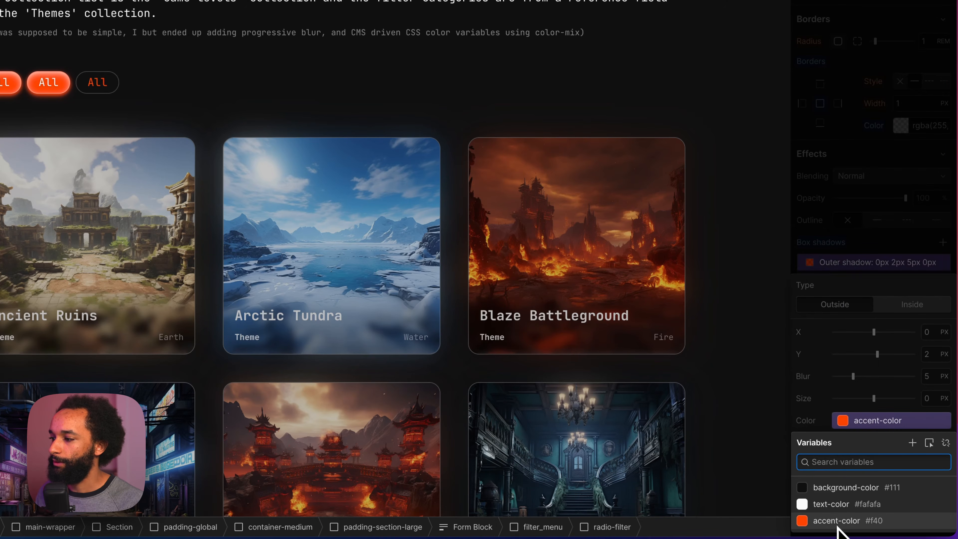
pyautogui.click(940, 379)
pyautogui.click(939, 379)
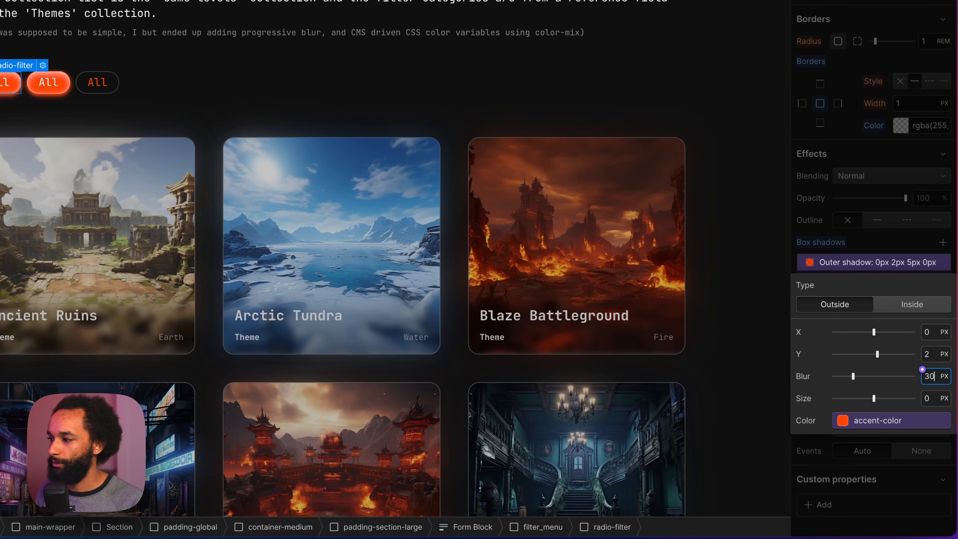
pyautogui.press('Return')
pyautogui.click(934, 355)
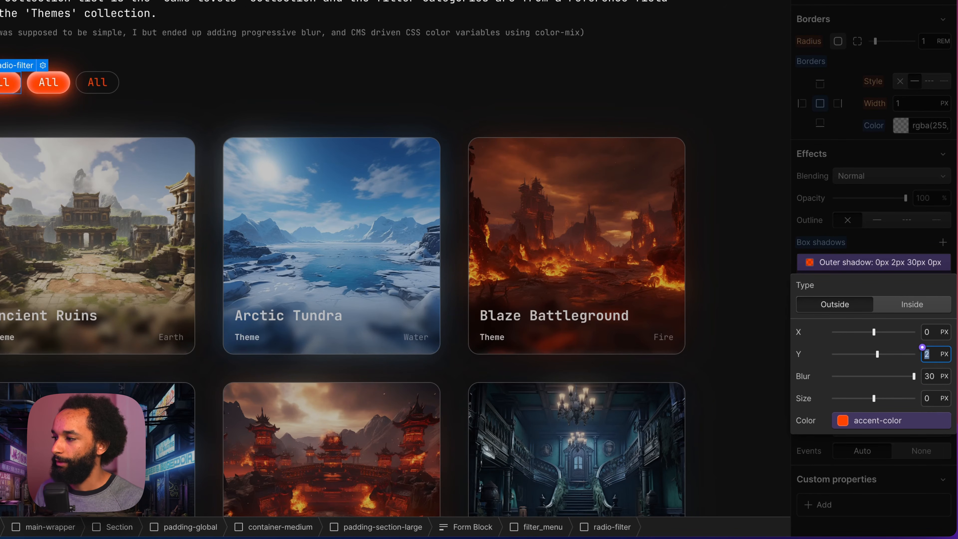
pyautogui.write('9')
pyautogui.click(934, 398)
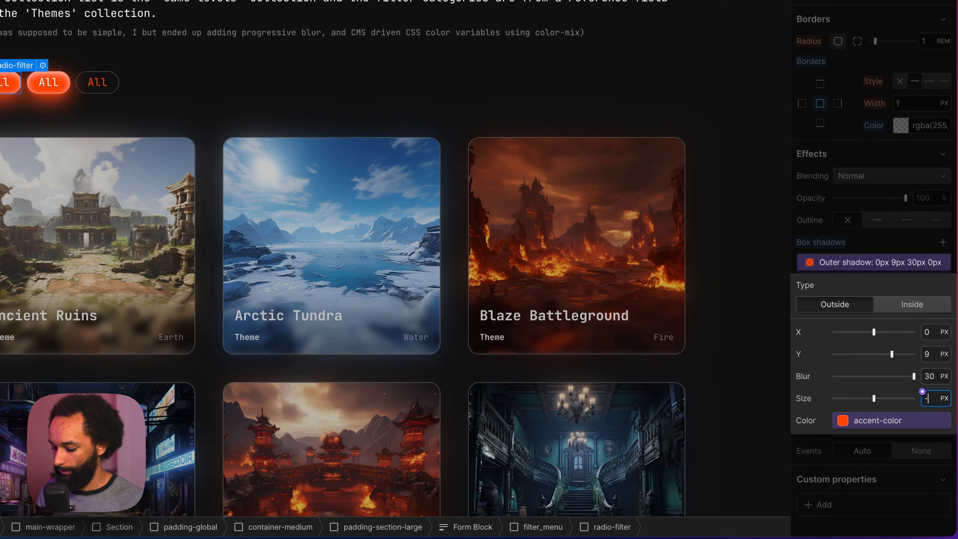
pyautogui.press('Return')
pyautogui.click(885, 241)
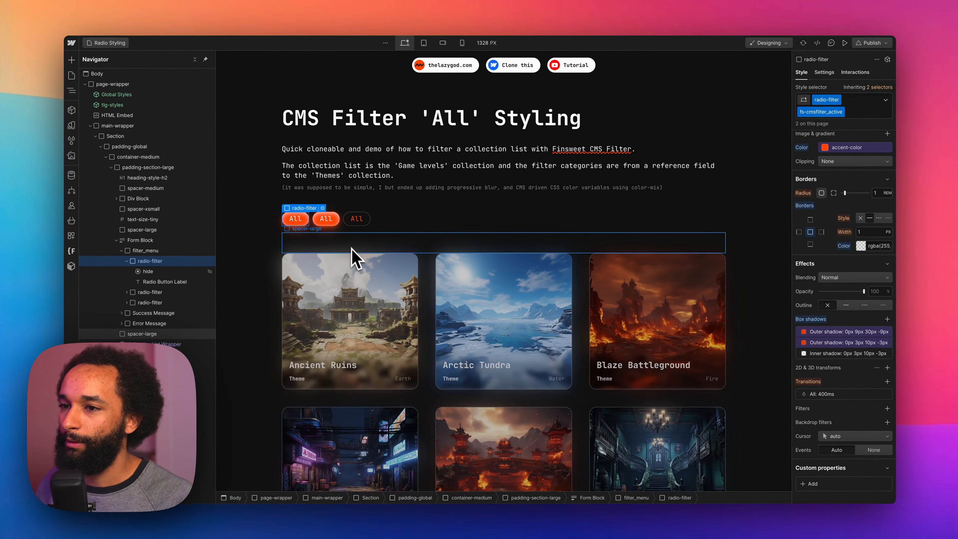
# Step: Delete the two extra radio-filters from filter_menu, keeping only the first one
pyautogui.click(465, 212)
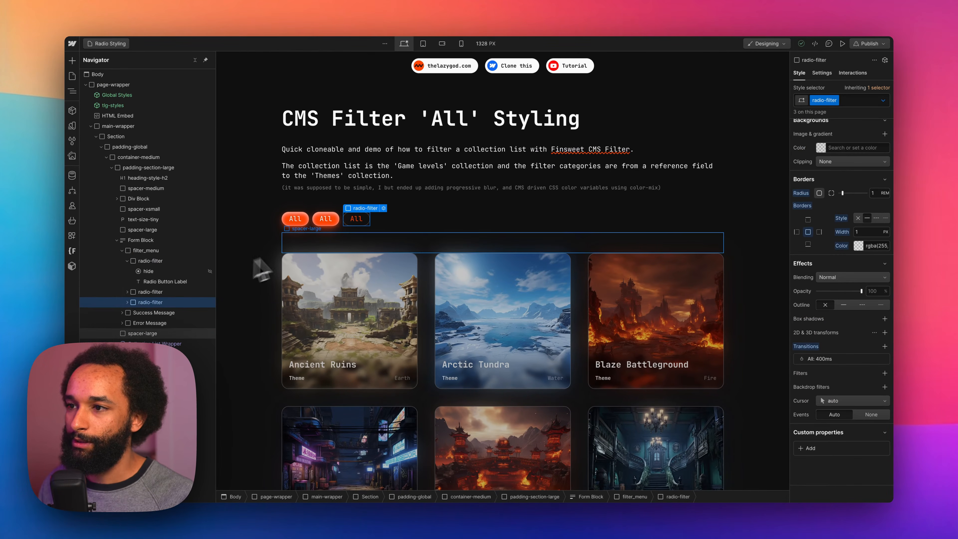
pyautogui.press('BackSpace')
pyautogui.press('BackSpace')
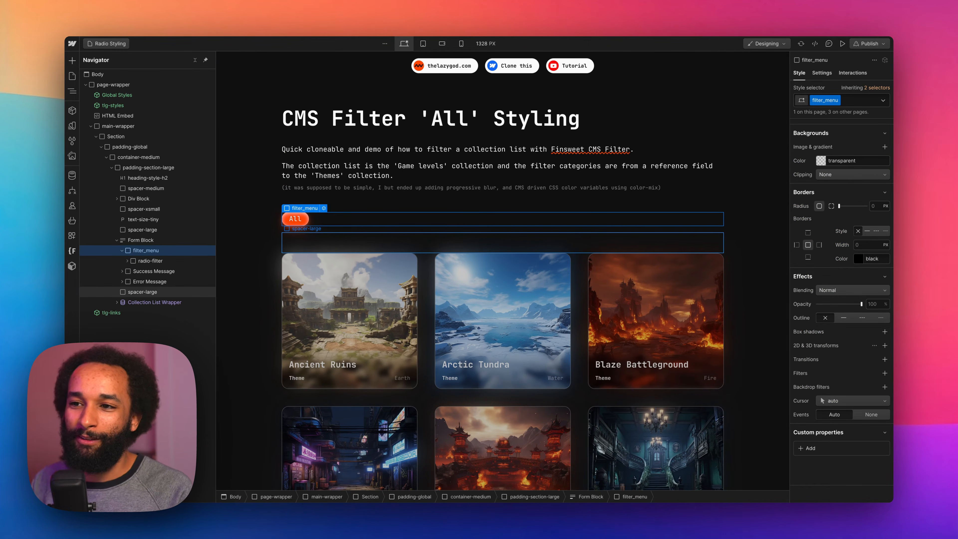
# Step: Add a Collection List to filter_menu and set its source to the Themes collection
pyautogui.press('super+e')
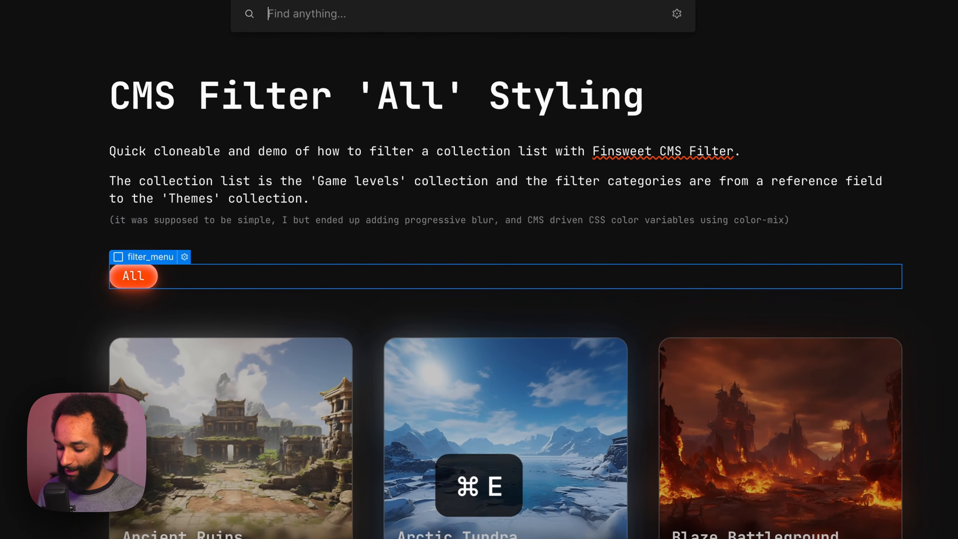
pyautogui.write('coll')
pyautogui.press('Return')
pyautogui.click(296, 317)
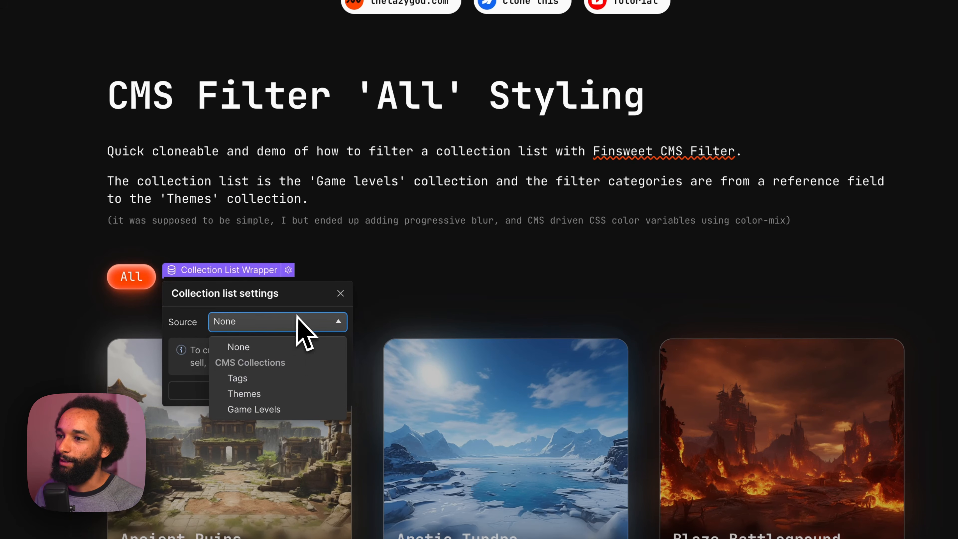
pyautogui.click(279, 394)
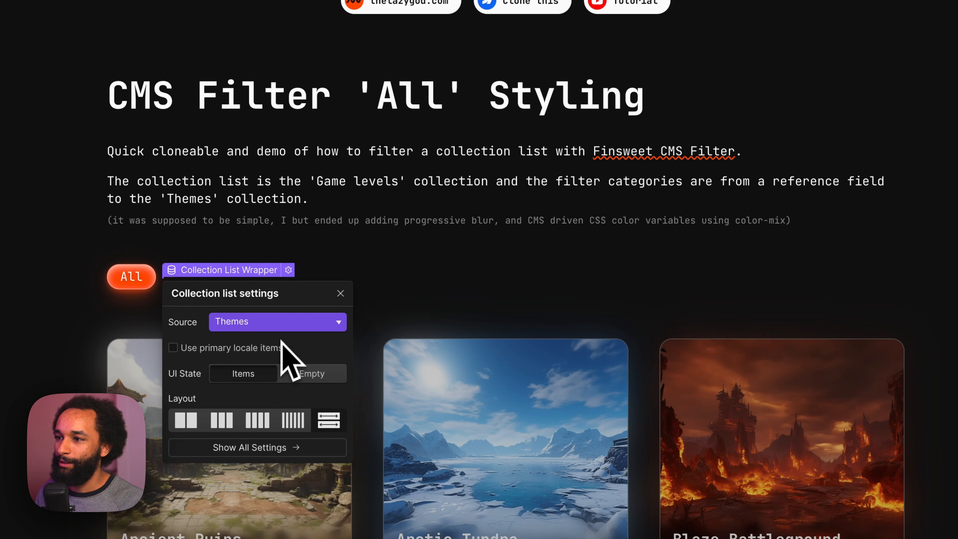
pyautogui.click(340, 293)
# Step: Copy the radio-filter from filter_menu into the new list's Collection Item
pyautogui.click(226, 259)
pyautogui.press('super+c')
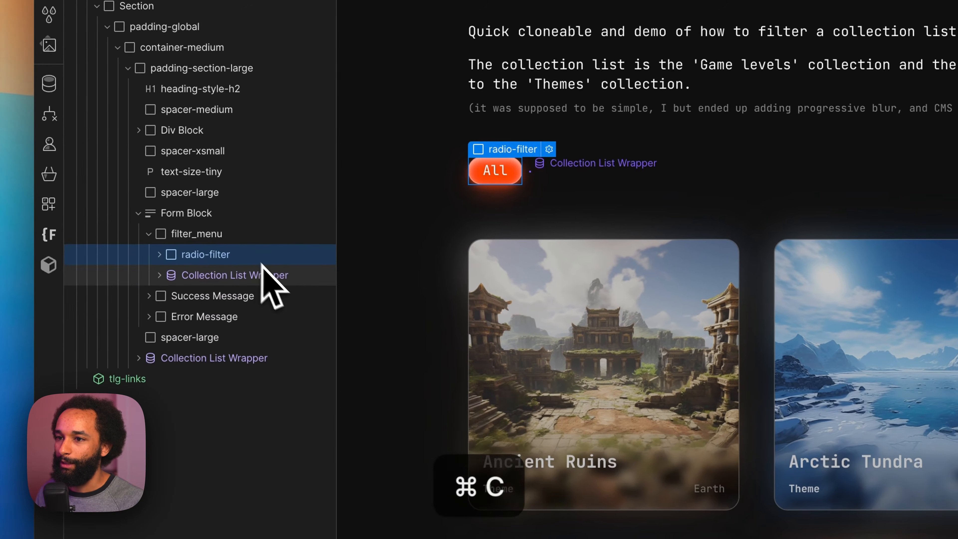
pyautogui.click(237, 271)
pyautogui.press('Down')
pyautogui.press('Down')
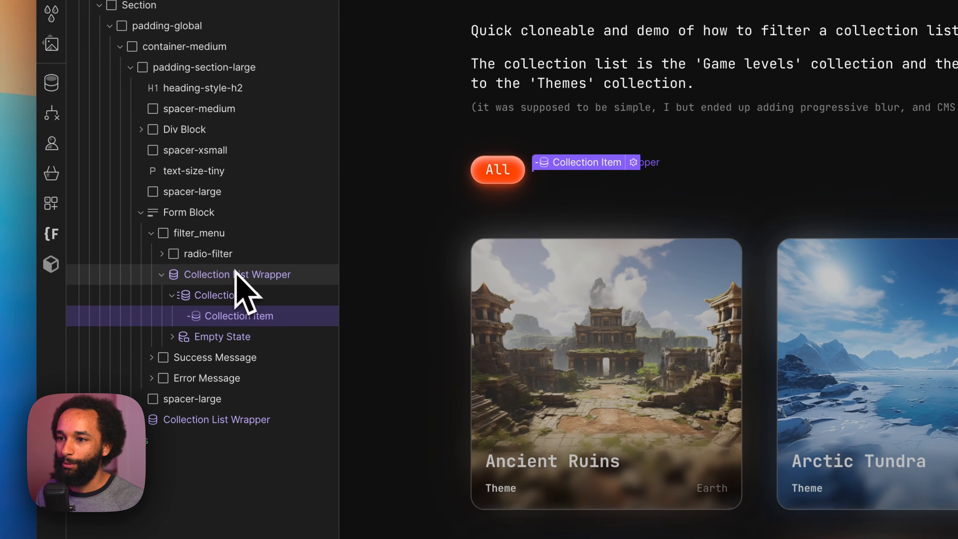
pyautogui.press('super+v')
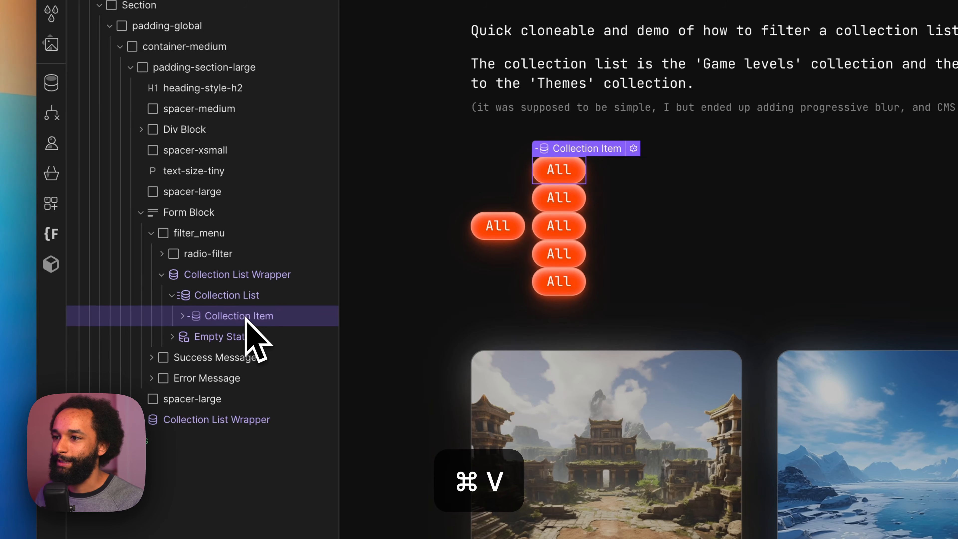
# Step: Apply the existing filter_radio-wrapper class to the Collection List inside filter_menu, not to its outer Collection List Wrapper
pyautogui.click(238, 274)
pyautogui.press('super+Return')
pyautogui.write('filter')
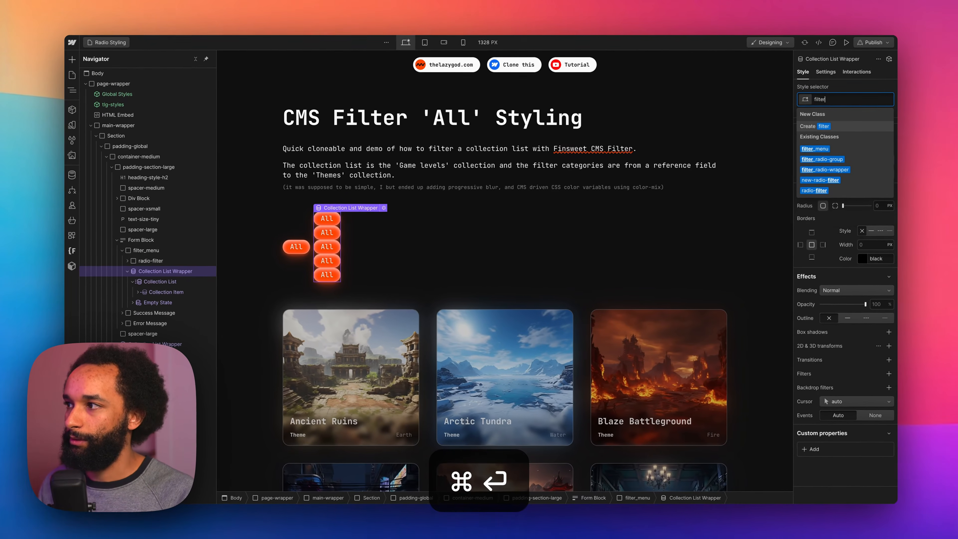
pyautogui.press('Down')
pyautogui.press('Down')
pyautogui.press('Down')
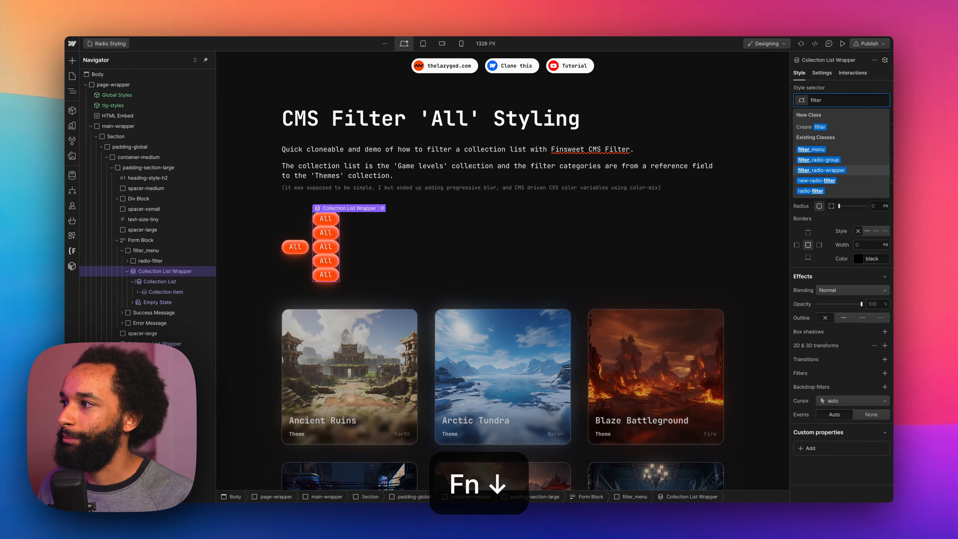
pyautogui.press('Return')
pyautogui.press('super+z')
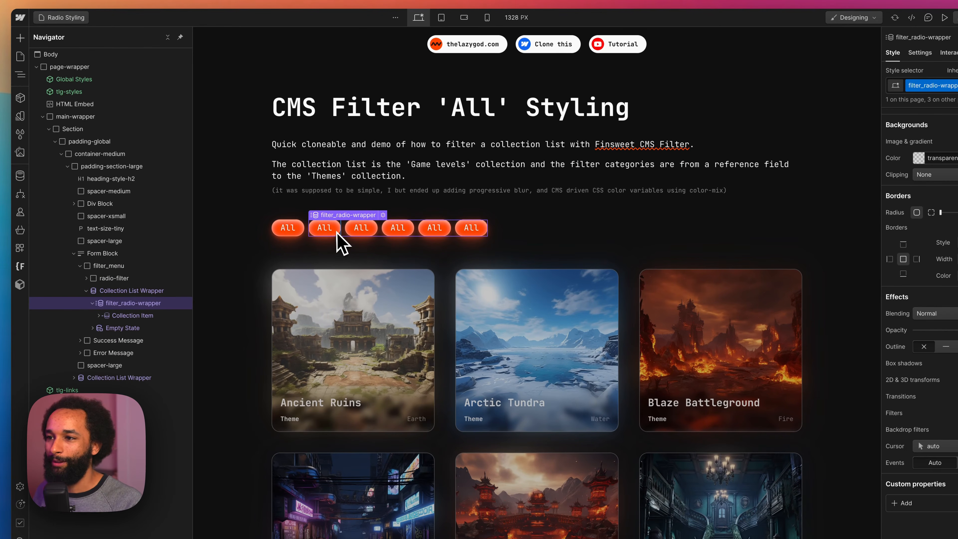
# Step: Remove the fs-cmsfilter_active combo class from the radio-filter inside the Collection Item
pyautogui.click(337, 234)
pyautogui.press('super+Return')
pyautogui.press('BackSpace')
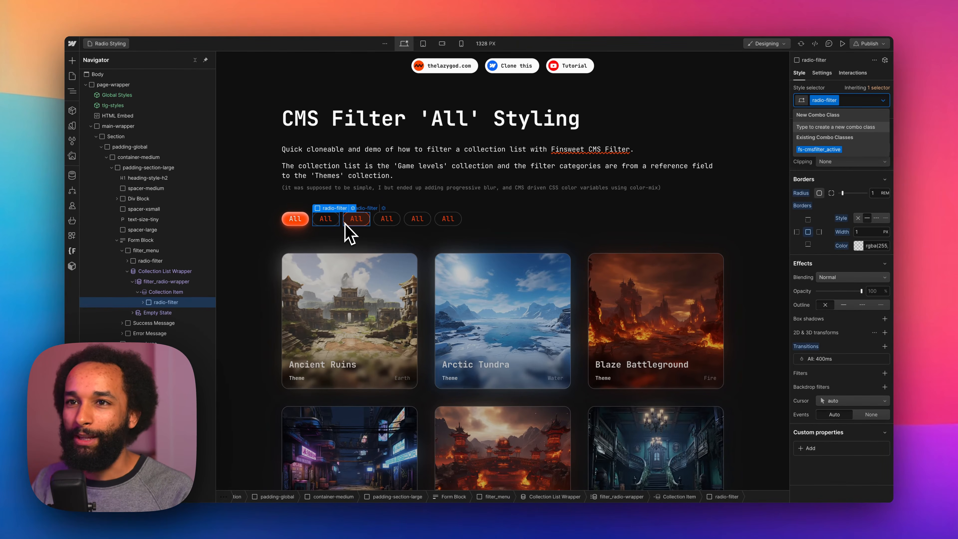
# Step: Bind the text of the Radio Button Label in the Collection Item to the Themes Name field
pyautogui.click(353, 221)
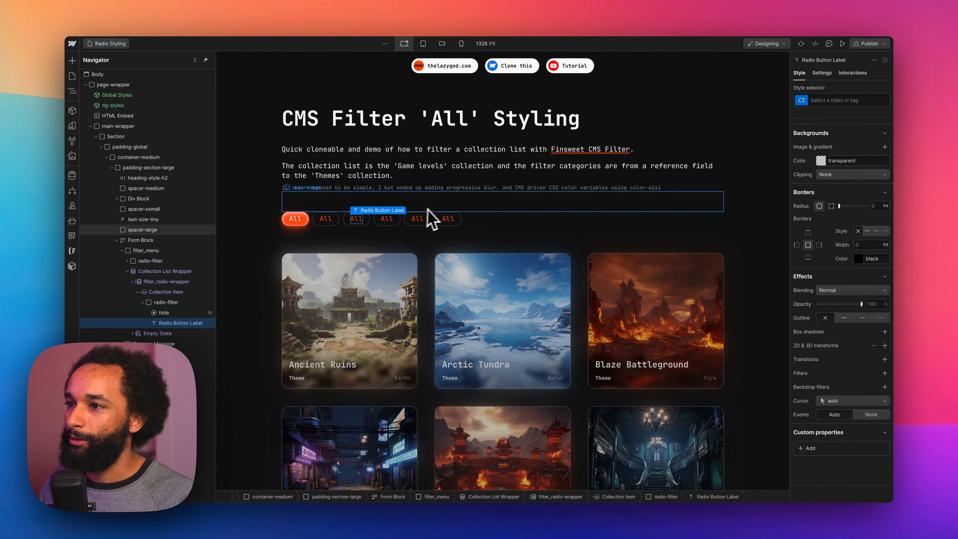
pyautogui.click(822, 73)
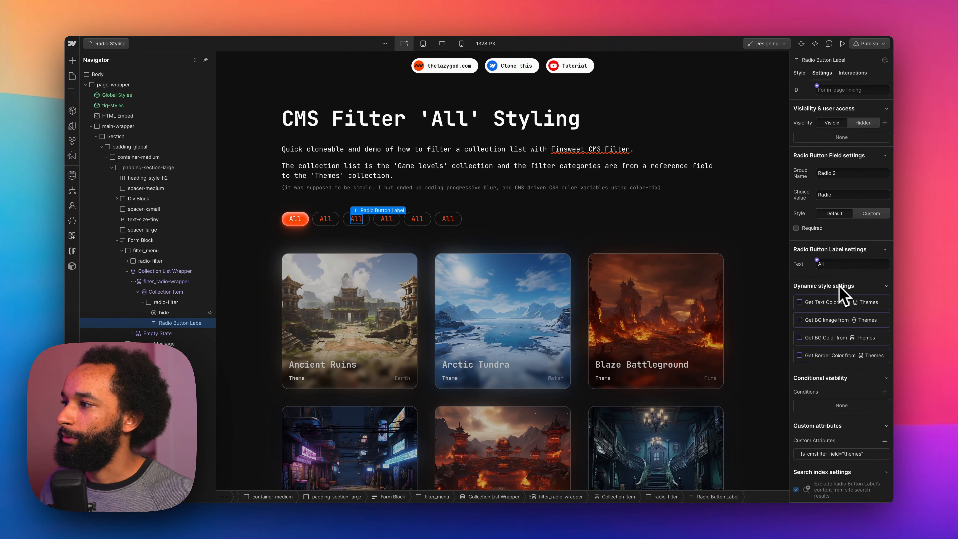
pyautogui.click(817, 261)
pyautogui.click(819, 300)
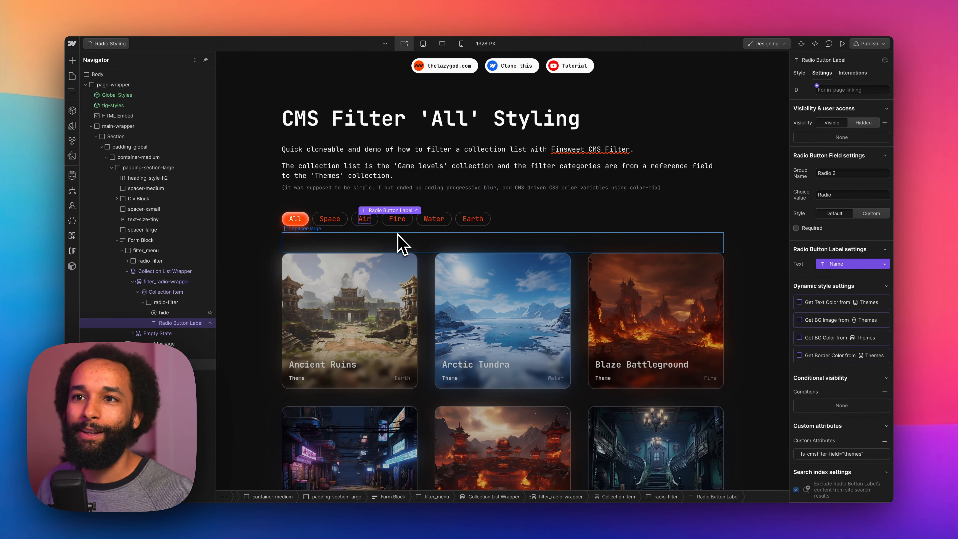
# Step: Set the group name of the Collection Item's radio-filter to themes, and select the Collection Item
pyautogui.click(463, 224)
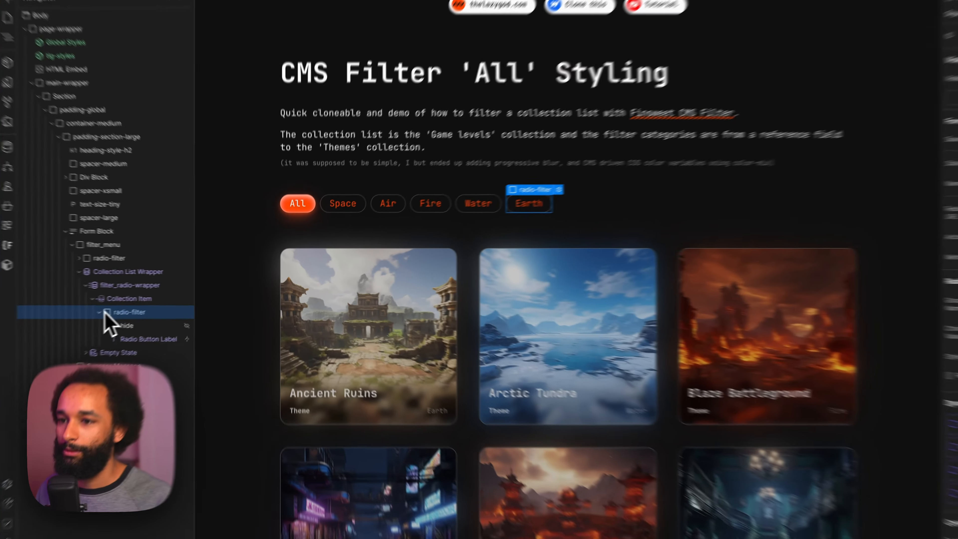
pyautogui.click(143, 302)
pyautogui.click(159, 292)
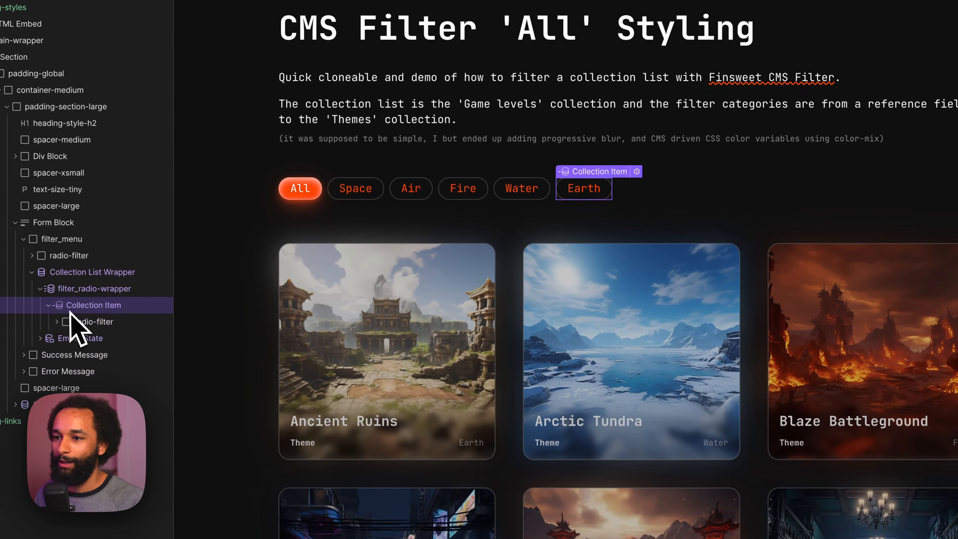
# Step: Add an HTML Embed inside the Collection Item, after the radio-filter, and paste the CSS style-tag template into its code
pyautogui.press('super+e')
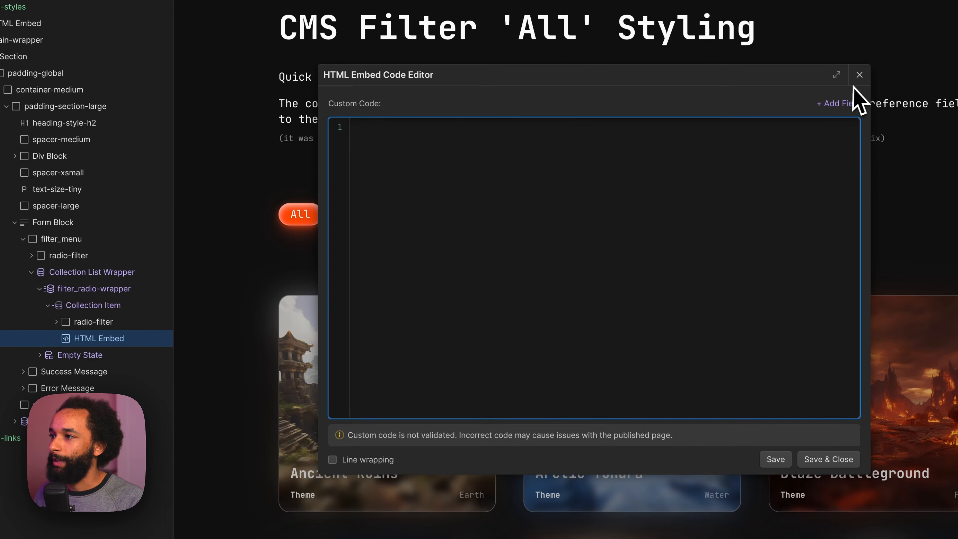
pyautogui.click(857, 75)
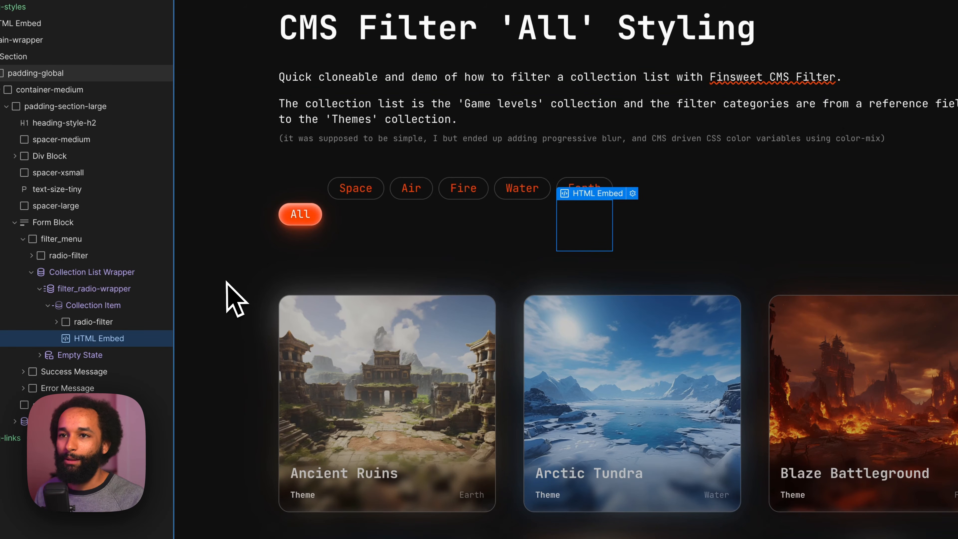
pyautogui.press('Return')
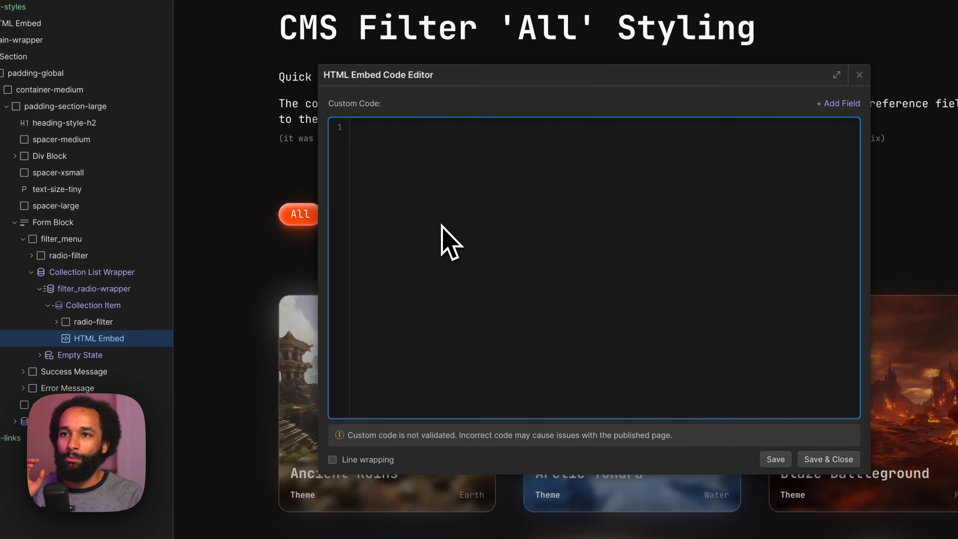
pyautogui.press('super+v')
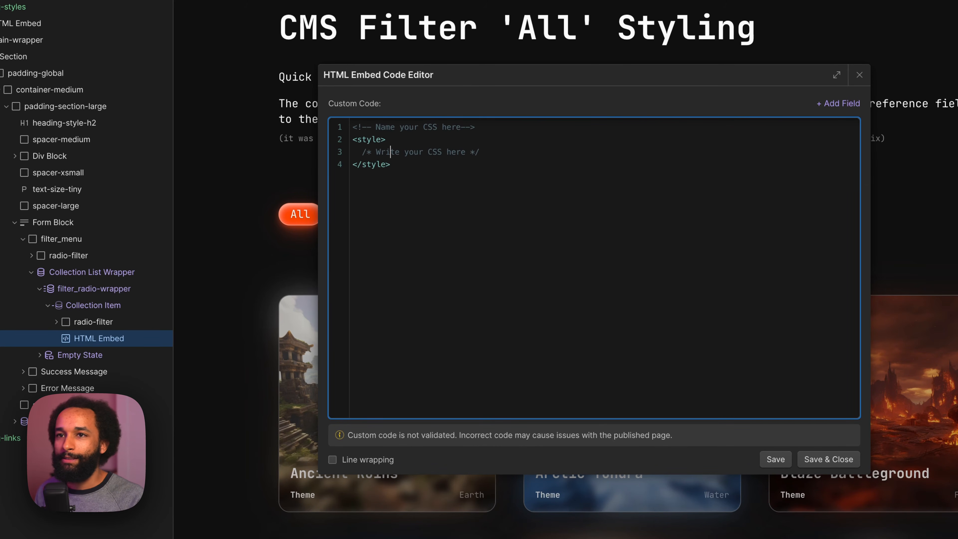
# Step: Replace the placeholder CSS comment with a [data-color=""] rule whose attribute value is bound to the Name field
pyautogui.press('super+Right')
pyautogui.press('super+shift+Left')
pyautogui.press('BackSpace')
pyautogui.press('Tab')
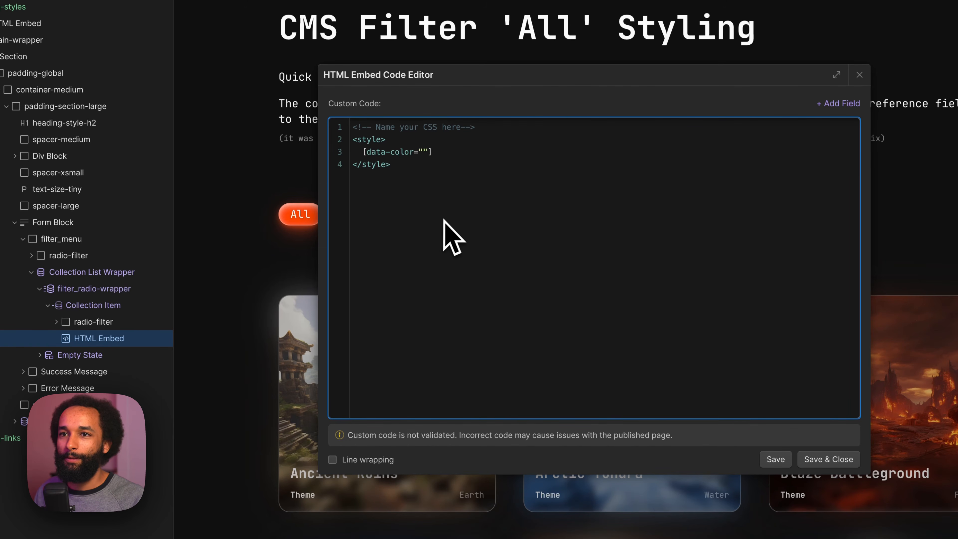
pyautogui.click(836, 103)
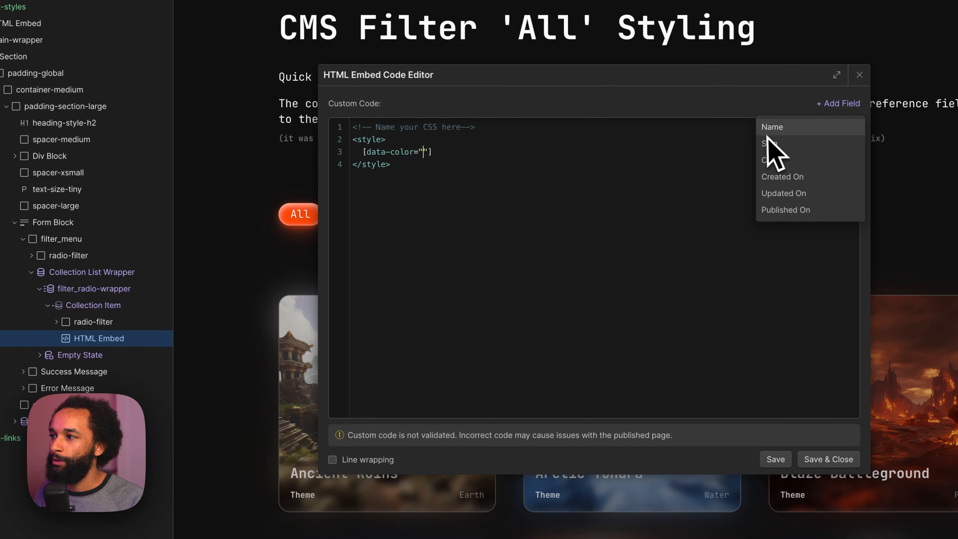
pyautogui.click(769, 128)
pyautogui.click(542, 152)
pyautogui.write('{}')
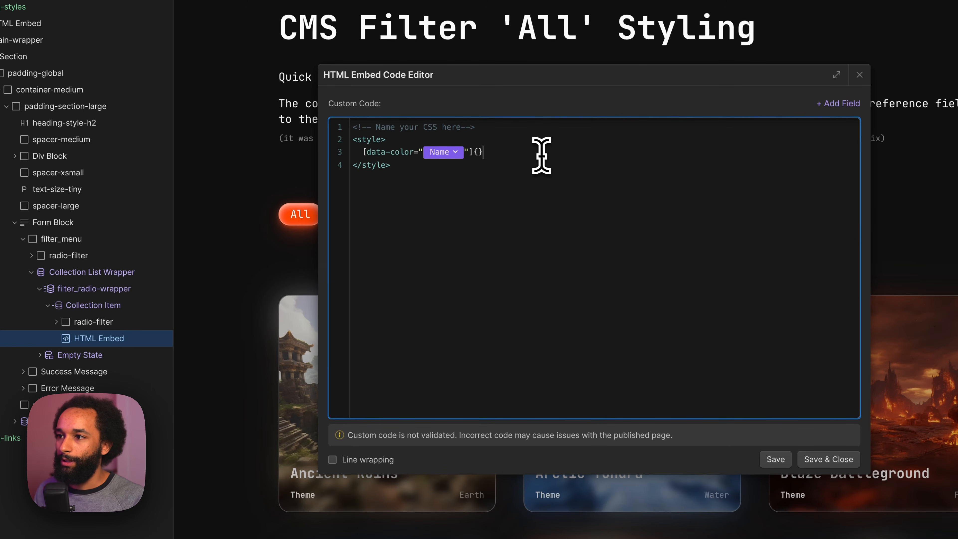
pyautogui.press('Return')
pyautogui.press('super+a')
pyautogui.hotkey('shift', 'Tab')
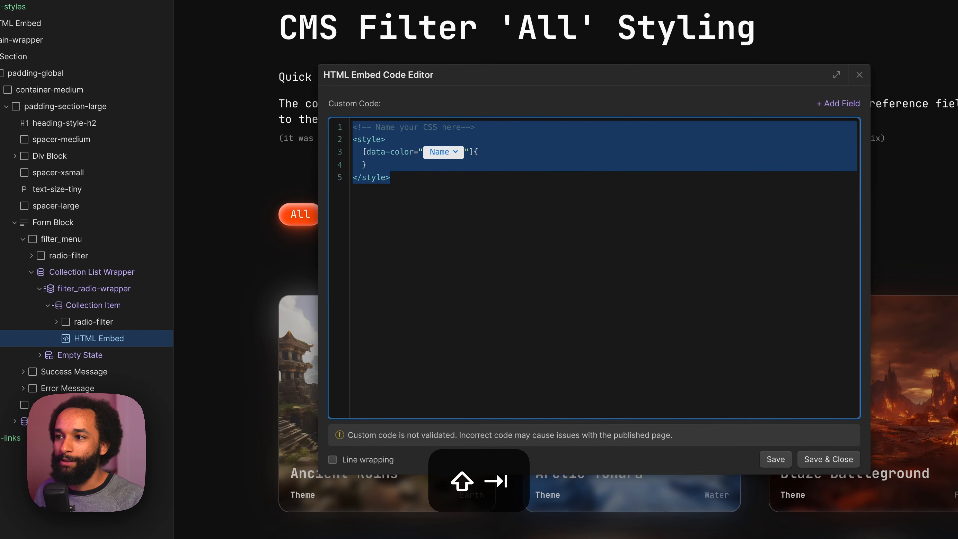
# Step: Declare --accent-color inside the data-color rule with the Color field as its value, without a space before it, and save the embed
pyautogui.click(577, 151)
pyautogui.press('Return')
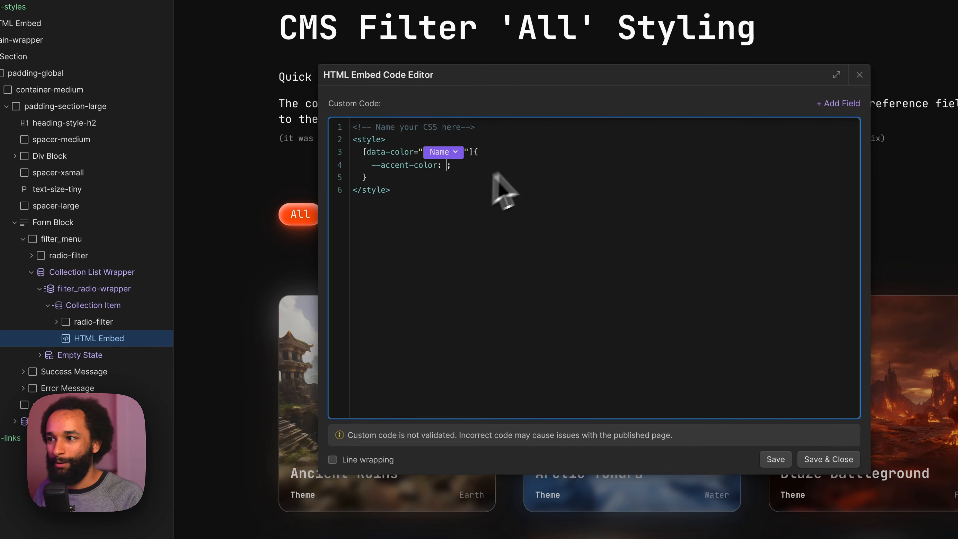
pyautogui.click(838, 103)
pyautogui.click(792, 159)
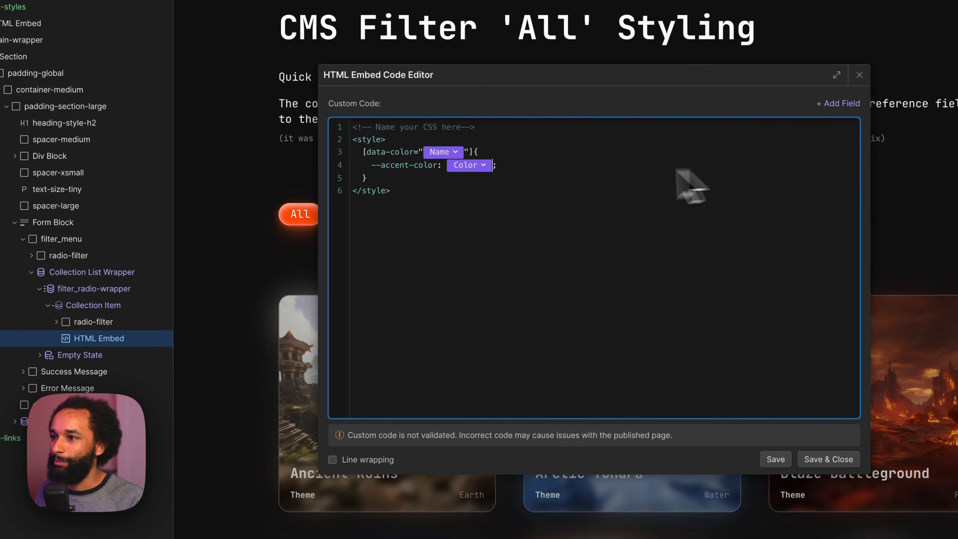
pyautogui.click(830, 112)
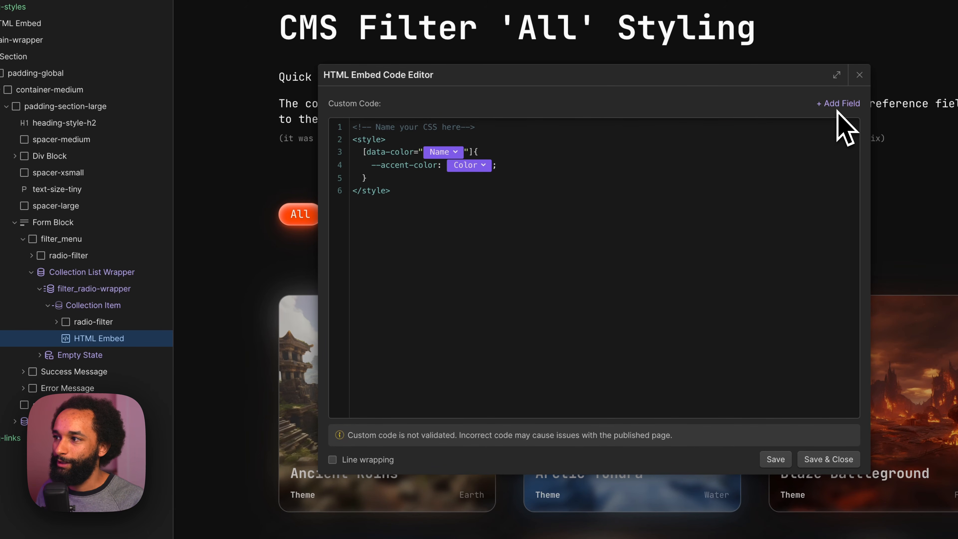
pyautogui.click(837, 107)
pyautogui.click(445, 166)
pyautogui.press('BackSpace')
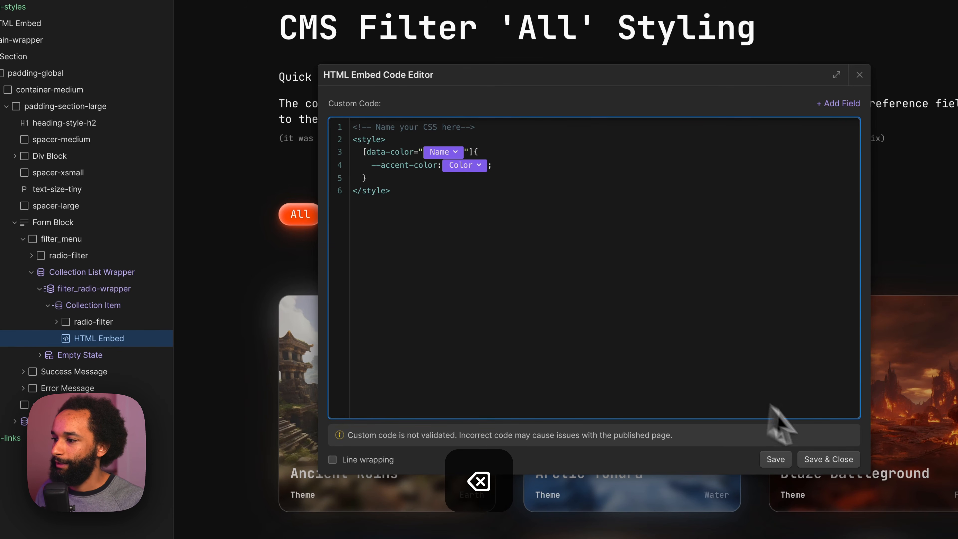
pyautogui.click(841, 462)
# Step: Give the Collection Item's radio-filter a data-color custom attribute with its value bound to the Themes Name field
pyautogui.click(543, 191)
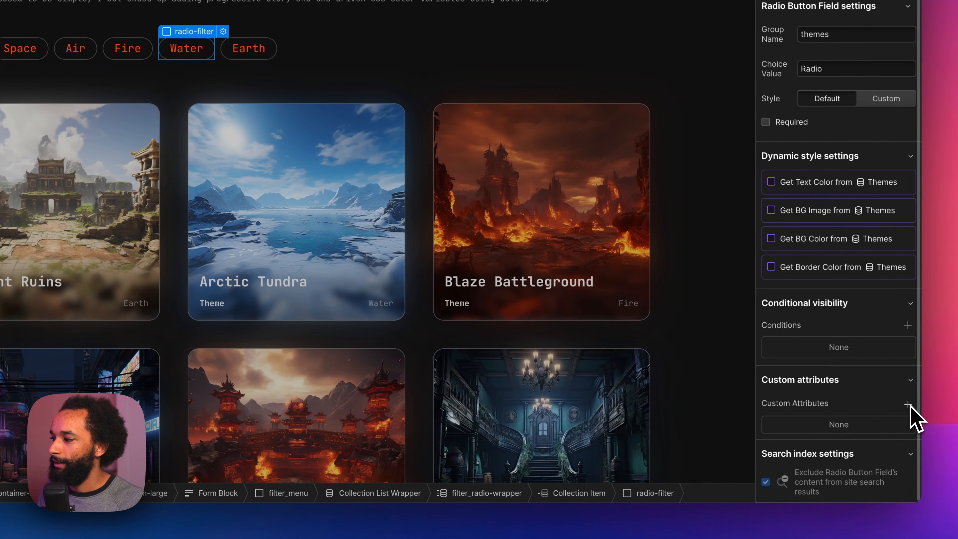
pyautogui.click(908, 404)
pyautogui.write('data-color')
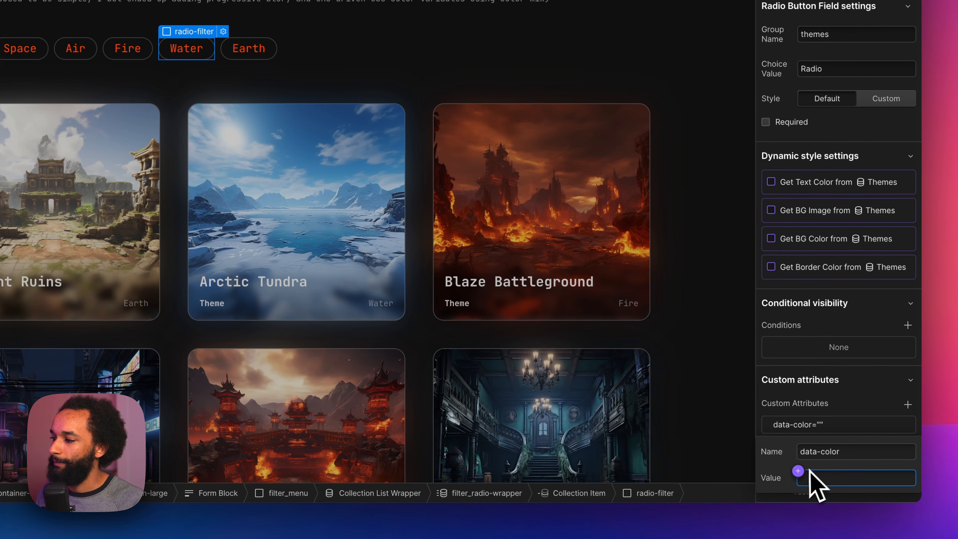
pyautogui.click(798, 471)
pyautogui.click(803, 400)
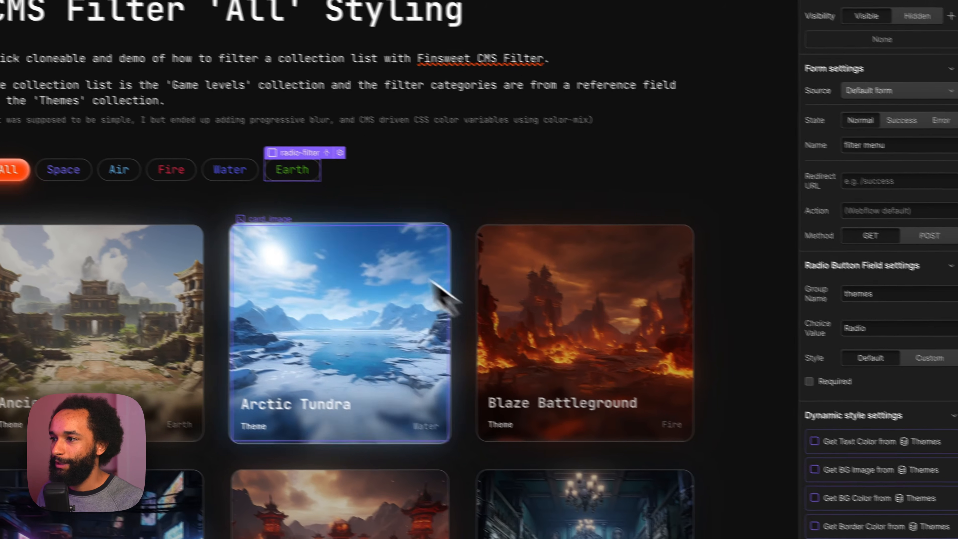
# Step: Review the settings of the Collection Item's radio-filter and the data-color rule in the HTML Embed
pyautogui.click(296, 172)
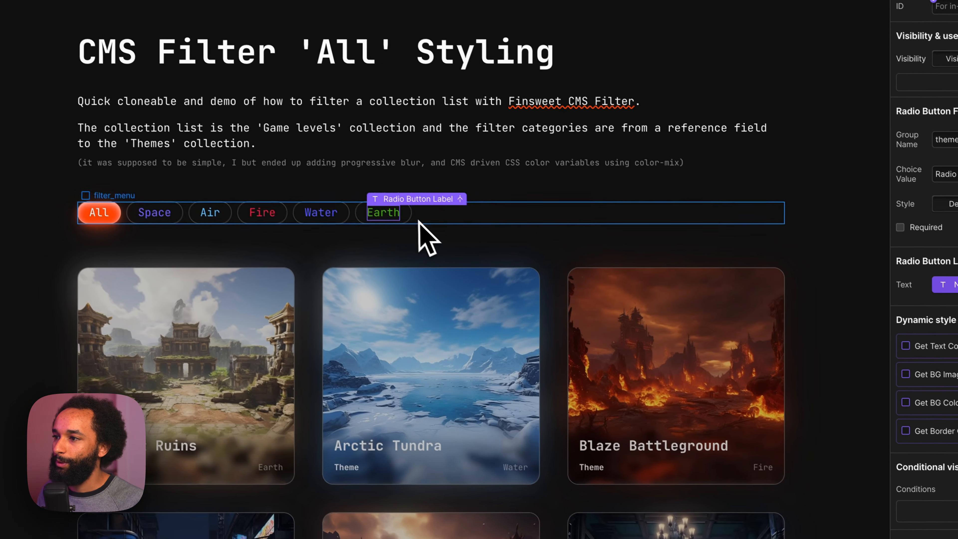
pyautogui.click(270, 101)
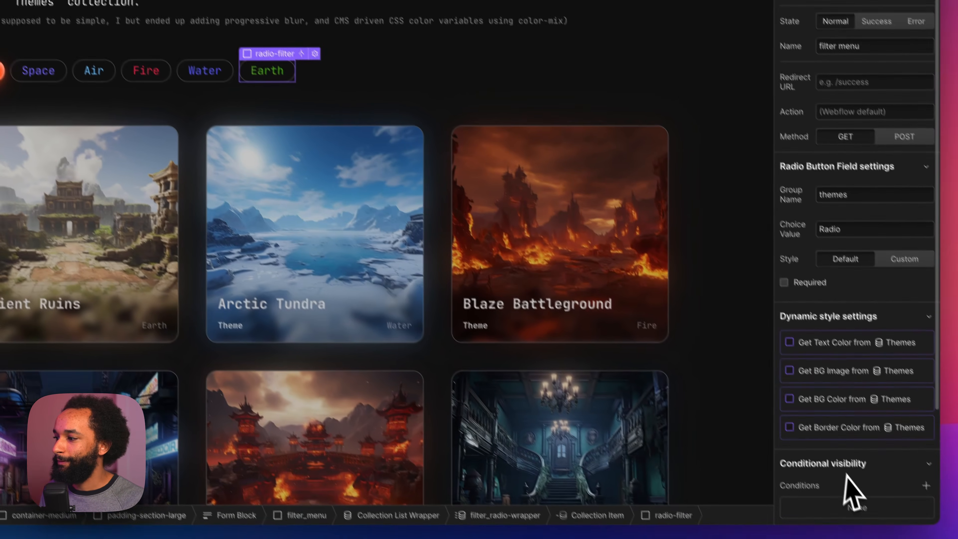
pyautogui.scroll(-3, 844, 477)
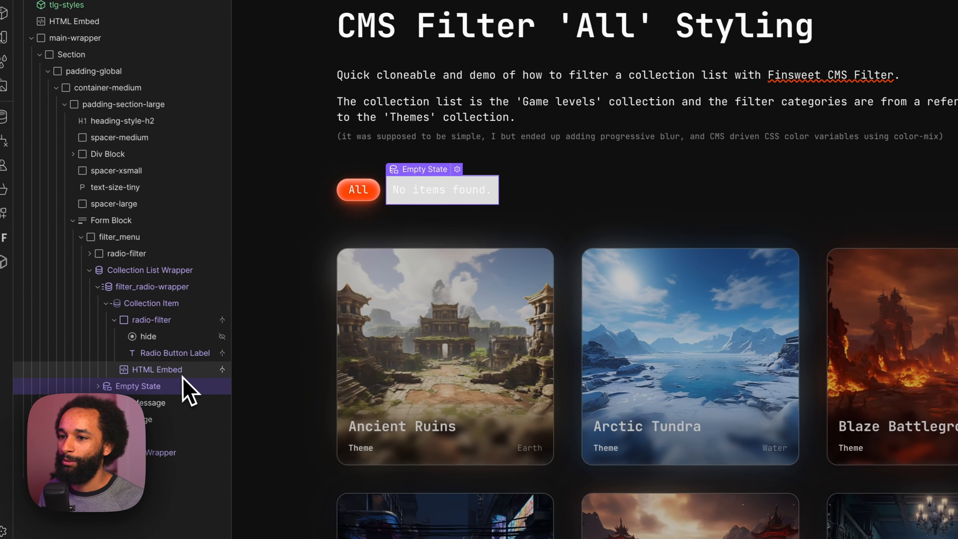
pyautogui.doubleClick(132, 351)
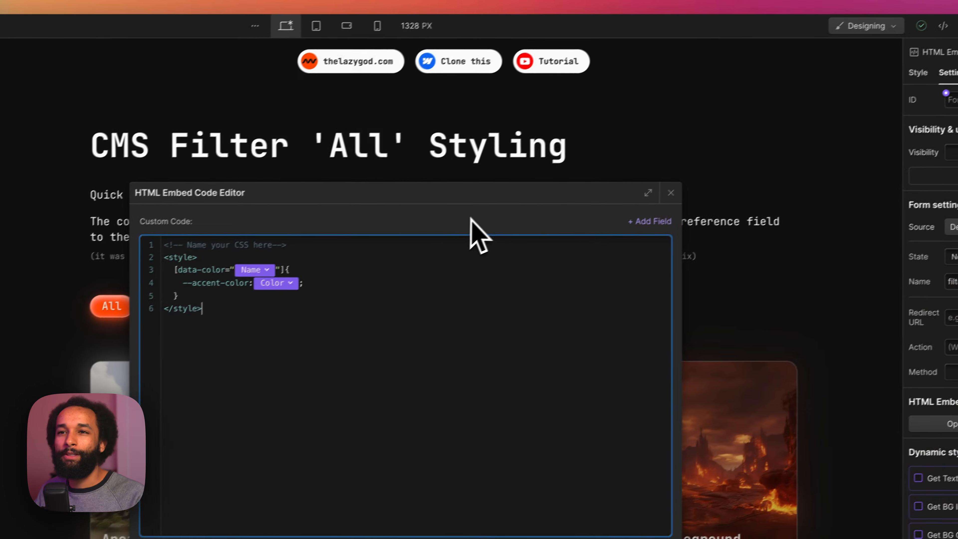
pyautogui.press('Escape')
# Step: Publish the site to the cms-filter-all-styling.webflow.io staging domain
pyautogui.click(931, 43)
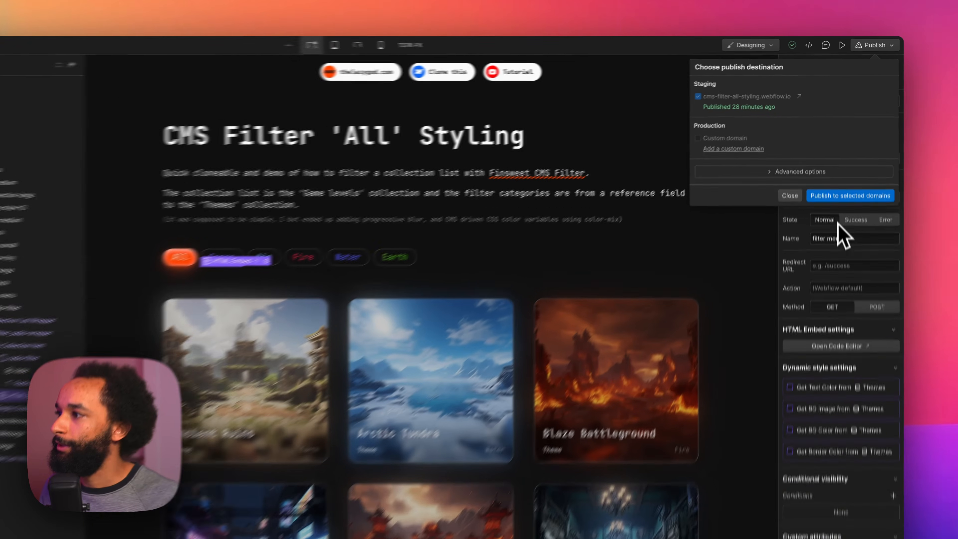
pyautogui.click(881, 244)
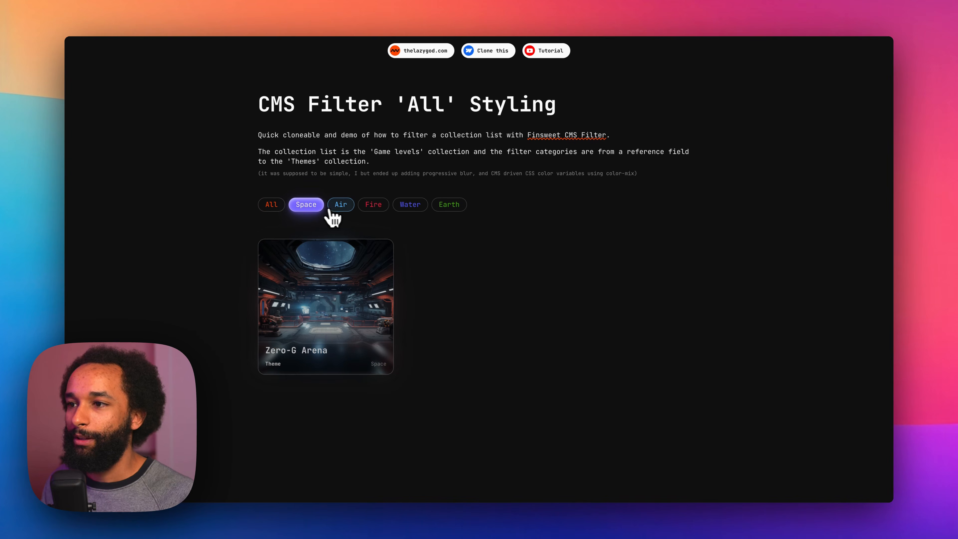
# Step: Test the Air, Fire, Water, Space and All filters on the published page to check their active colors and filtered cards
pyautogui.click(340, 204)
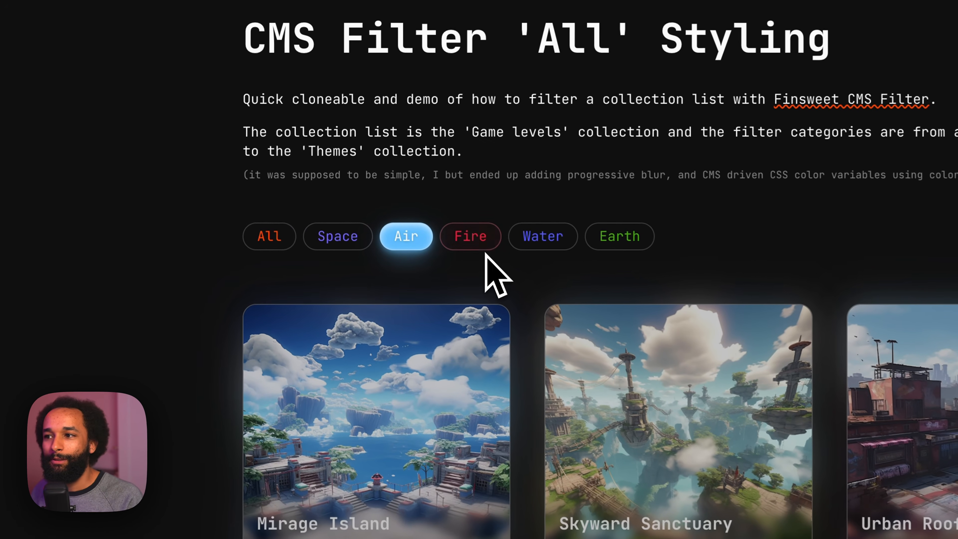
pyautogui.click(378, 208)
pyautogui.click(581, 244)
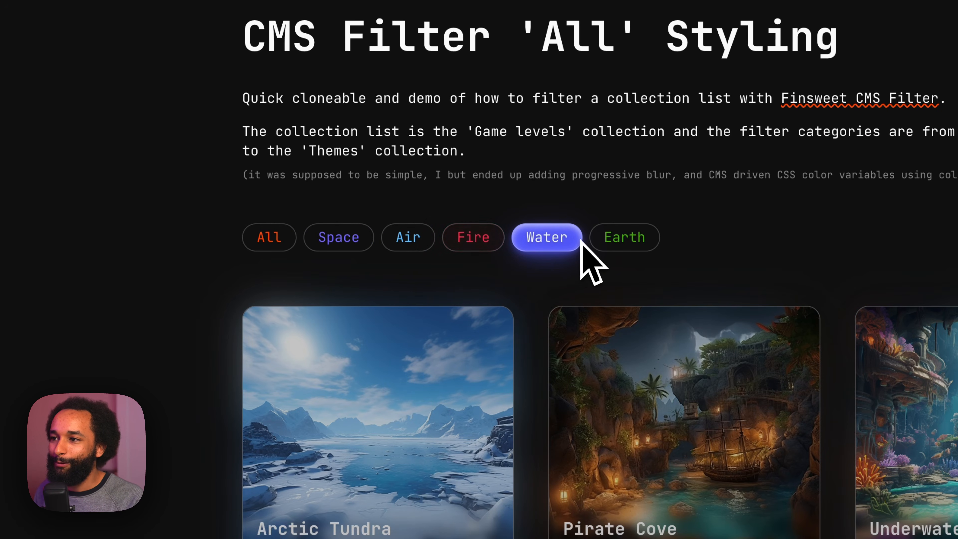
pyautogui.click(481, 249)
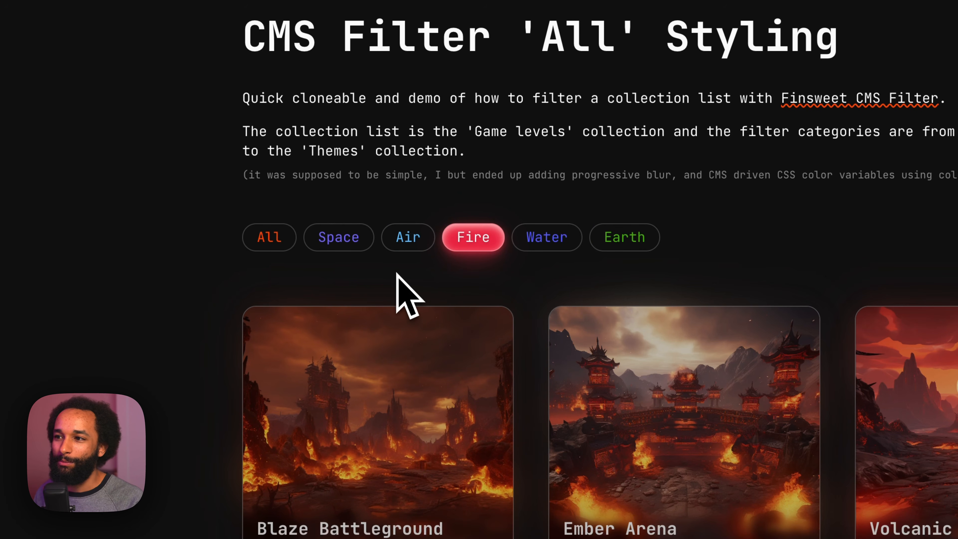
pyautogui.click(403, 245)
pyautogui.click(338, 245)
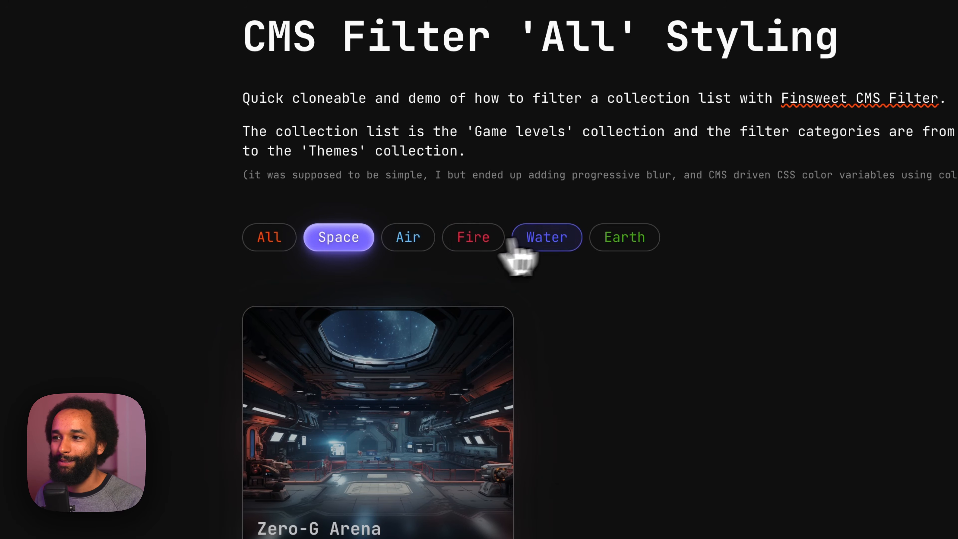
pyautogui.click(562, 243)
pyautogui.click(281, 245)
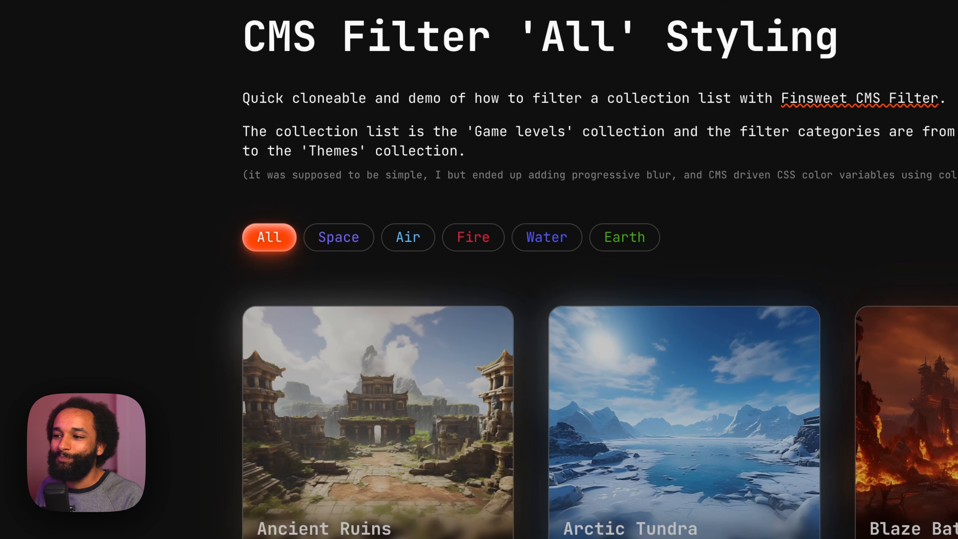